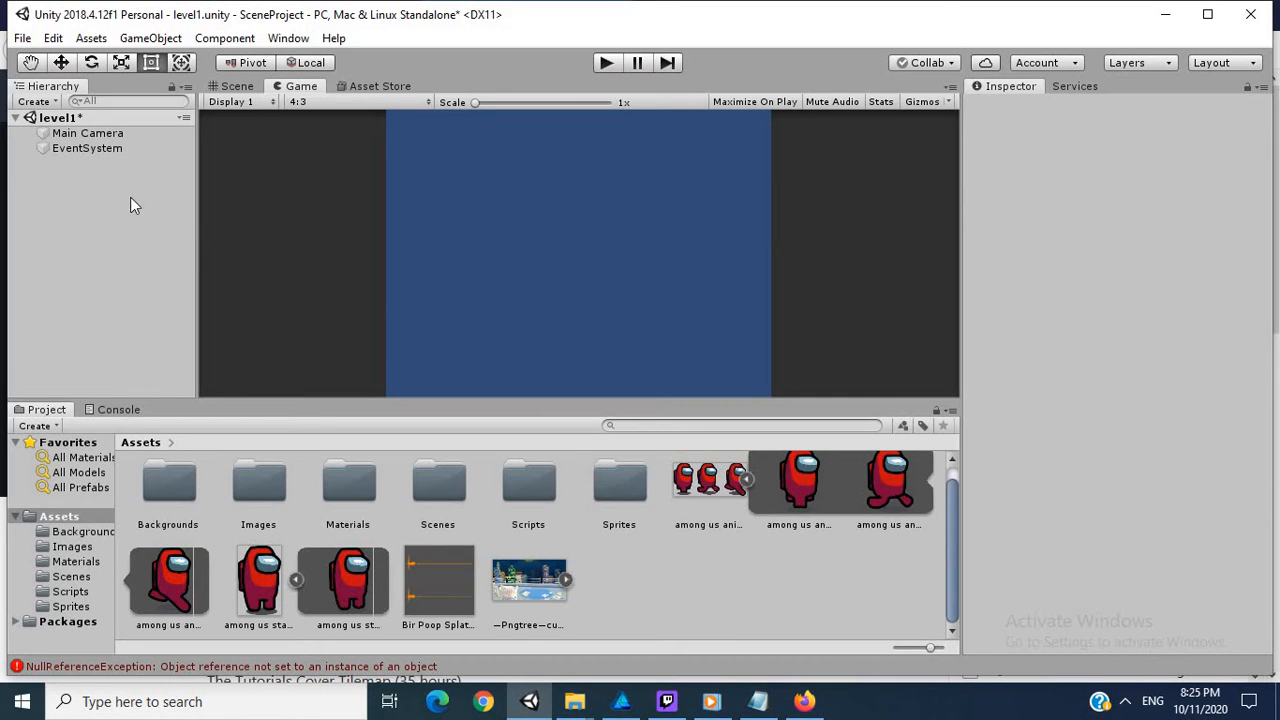
Create an empty game object named Player in the level1 scene and show it in the Scene view.
right_click(98, 194)
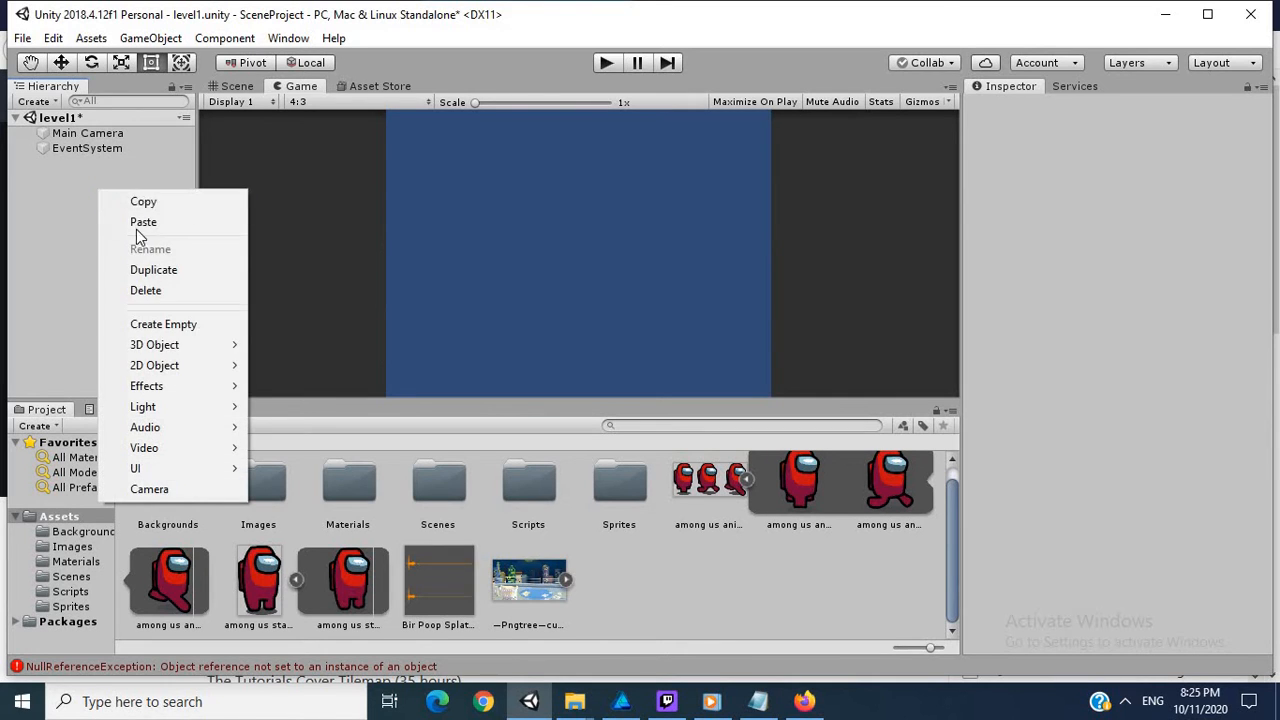
left_click(175, 327)
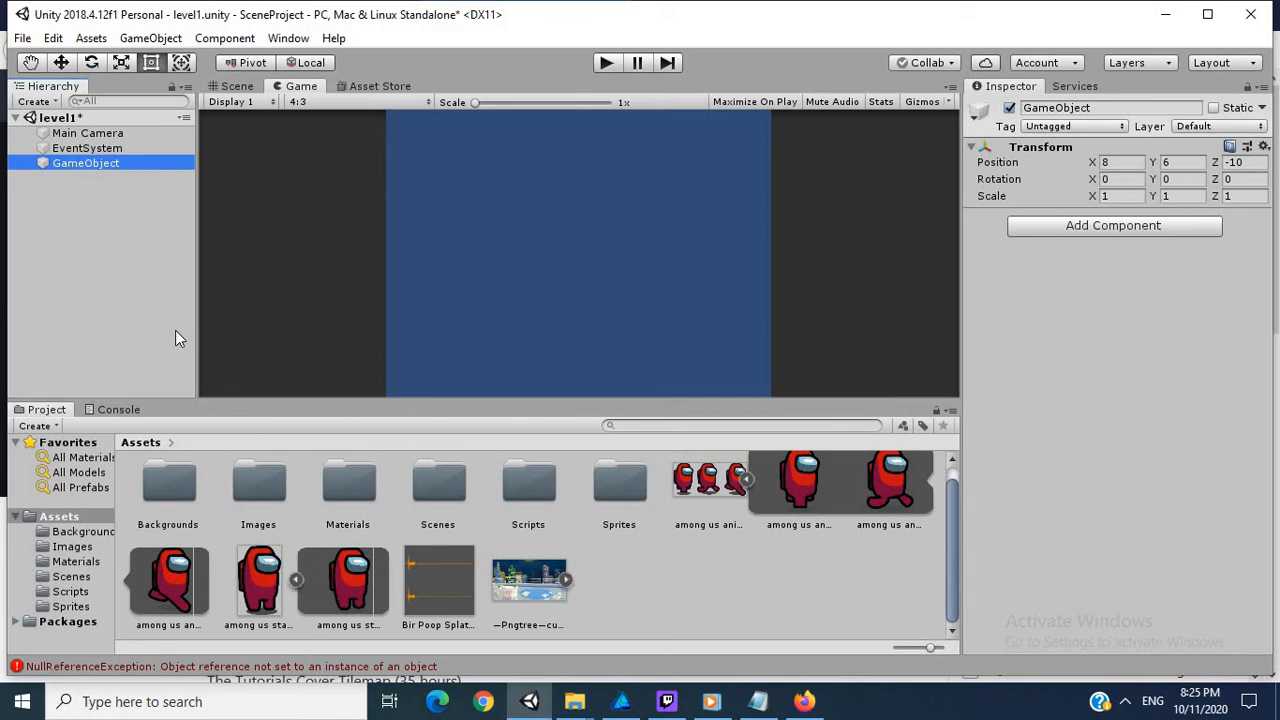
left_click(1131, 108)
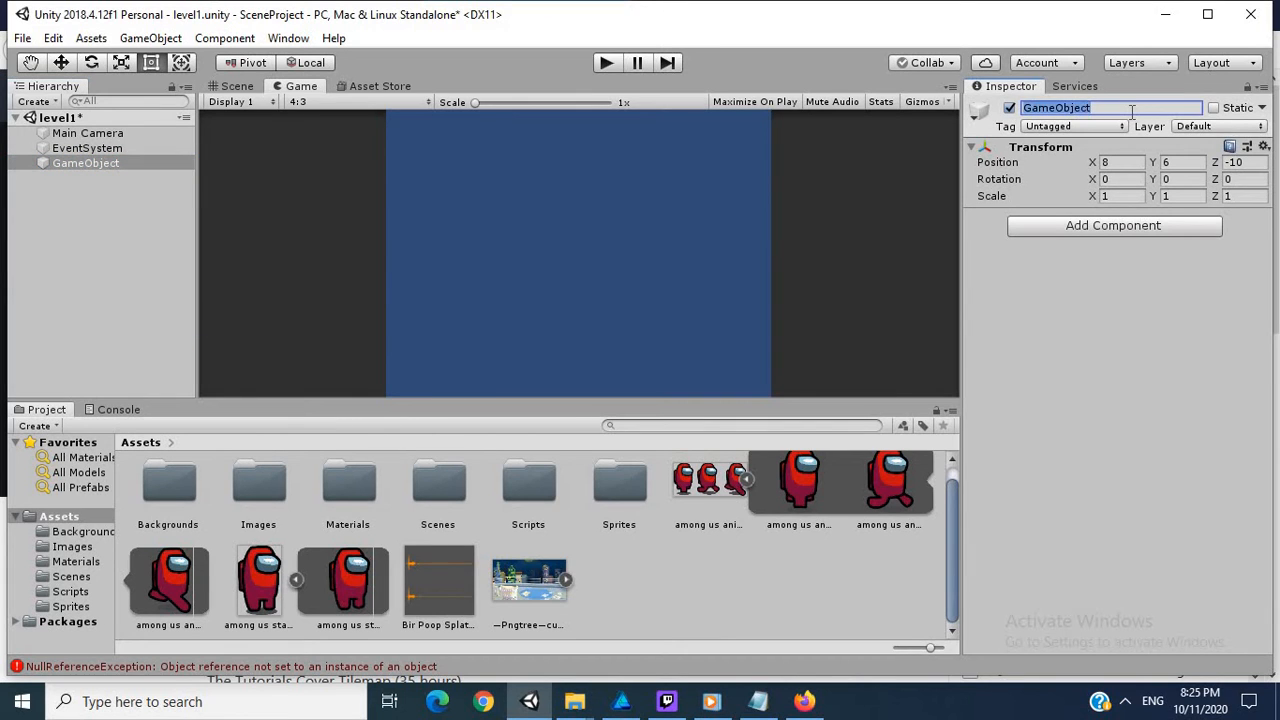
type("O")
key("BackSpace")
type("Player")
key("Return")
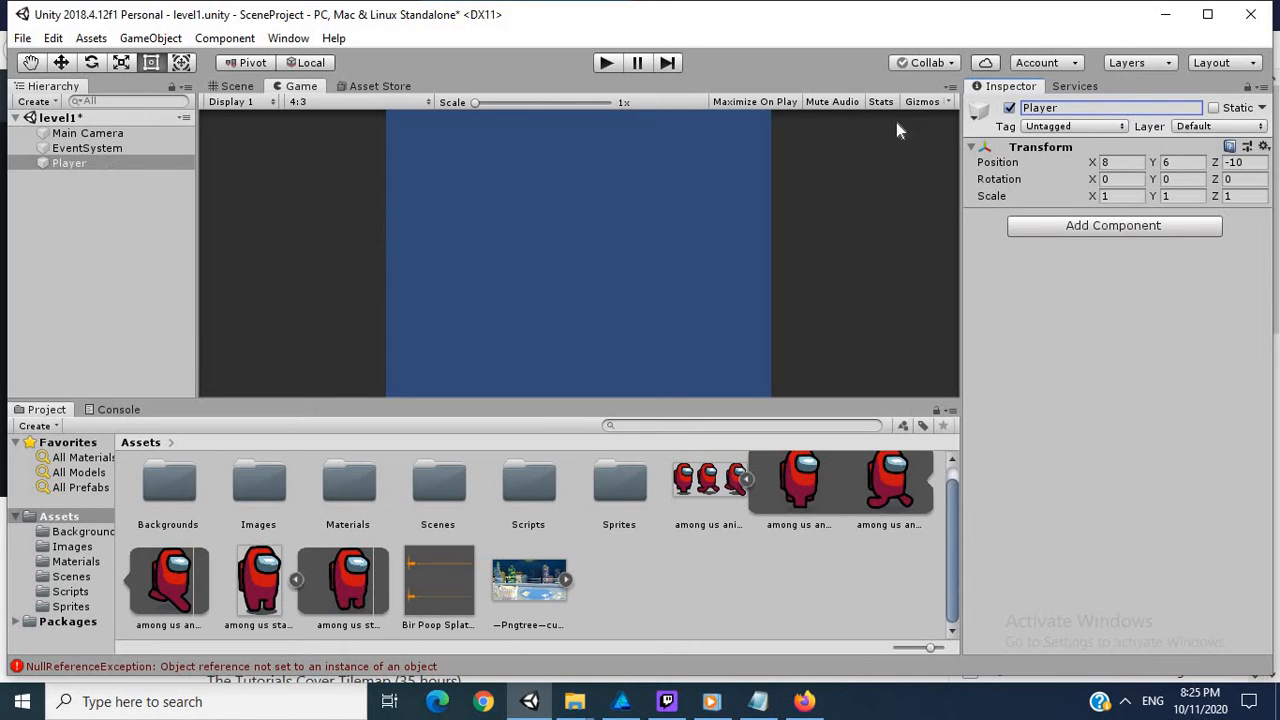
left_click(237, 87)
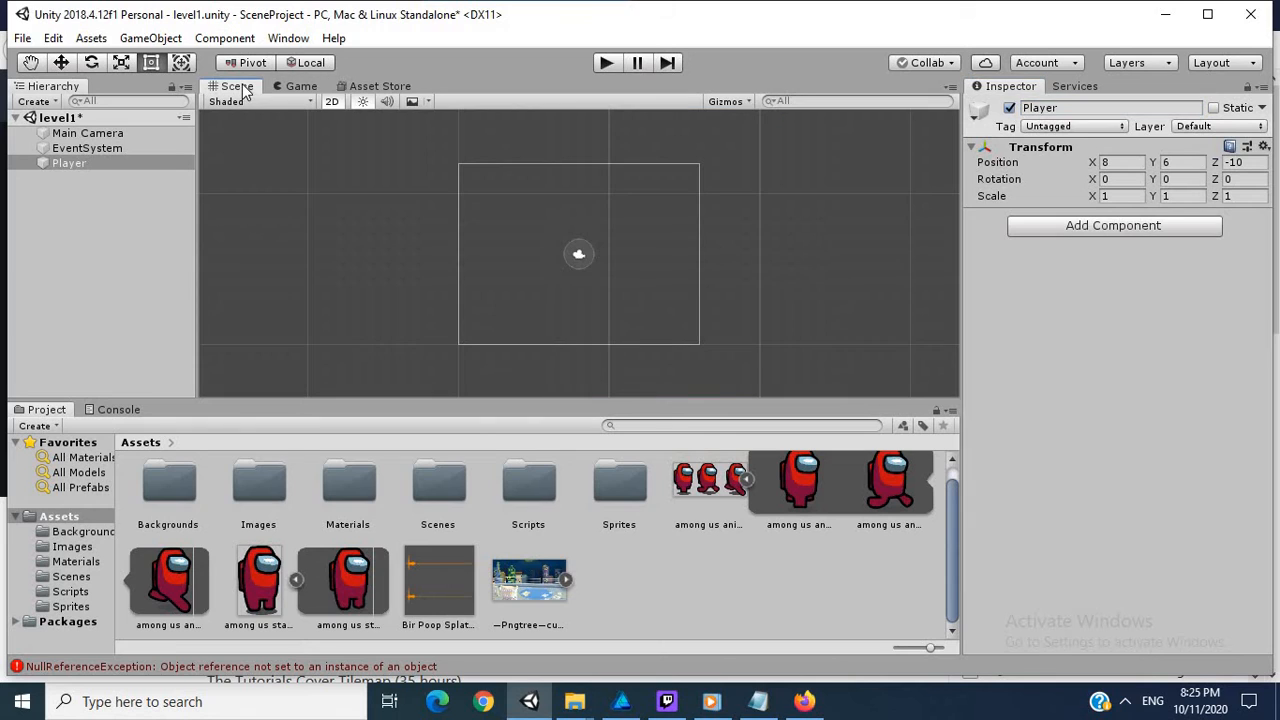
left_click(131, 166)
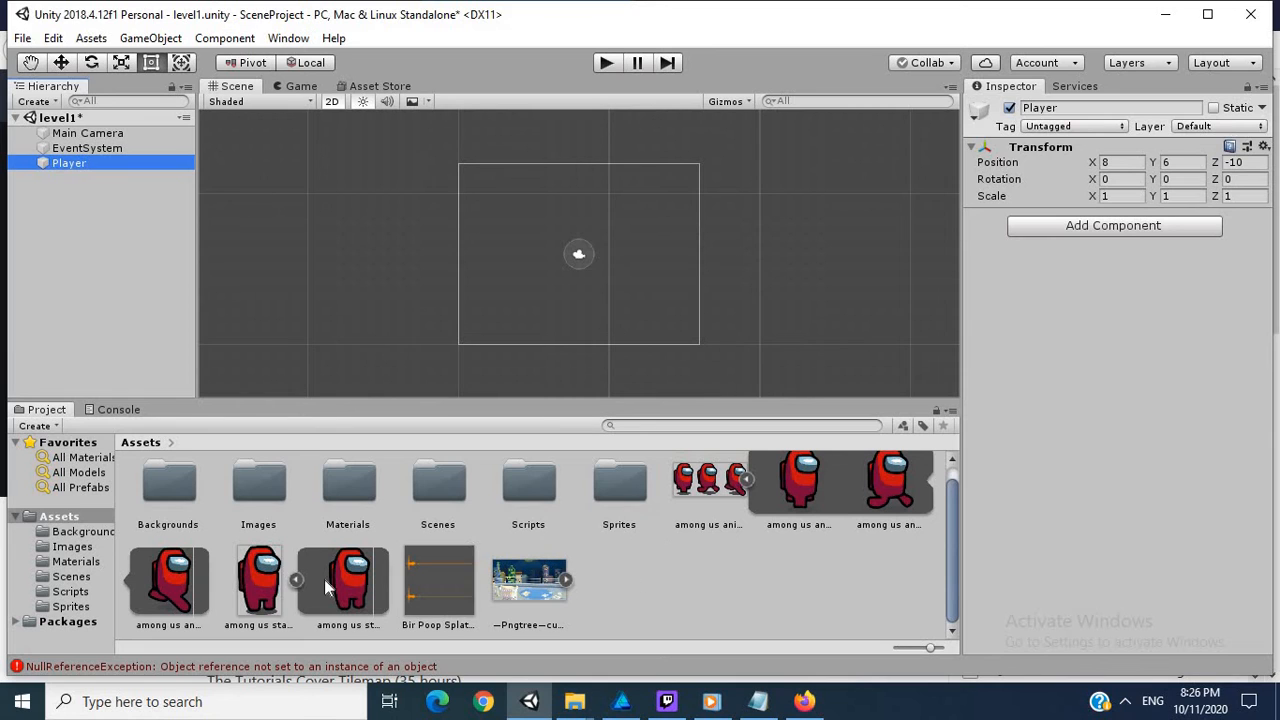
Create an animation clip named Running from the three sliced among us animation sprites.
left_click(805, 500)
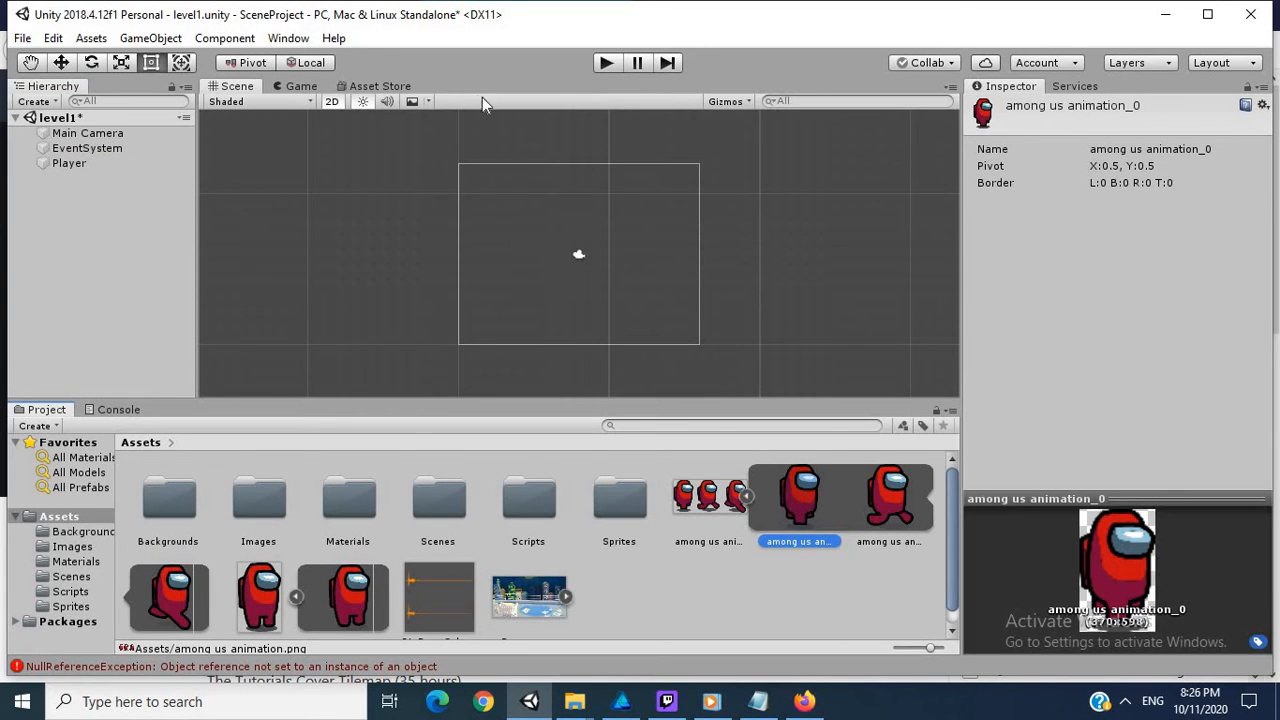
left_click(187, 600, "shift")
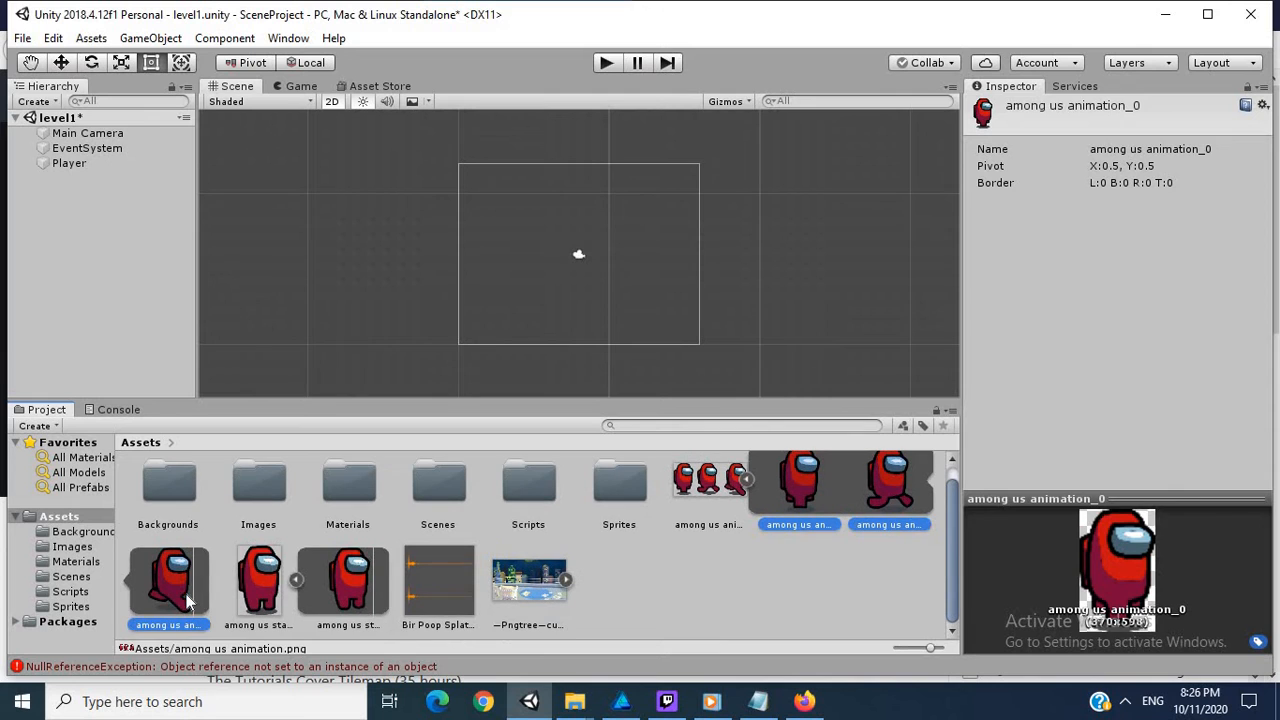
right_click(172, 598)
mouse_move(334, 147)
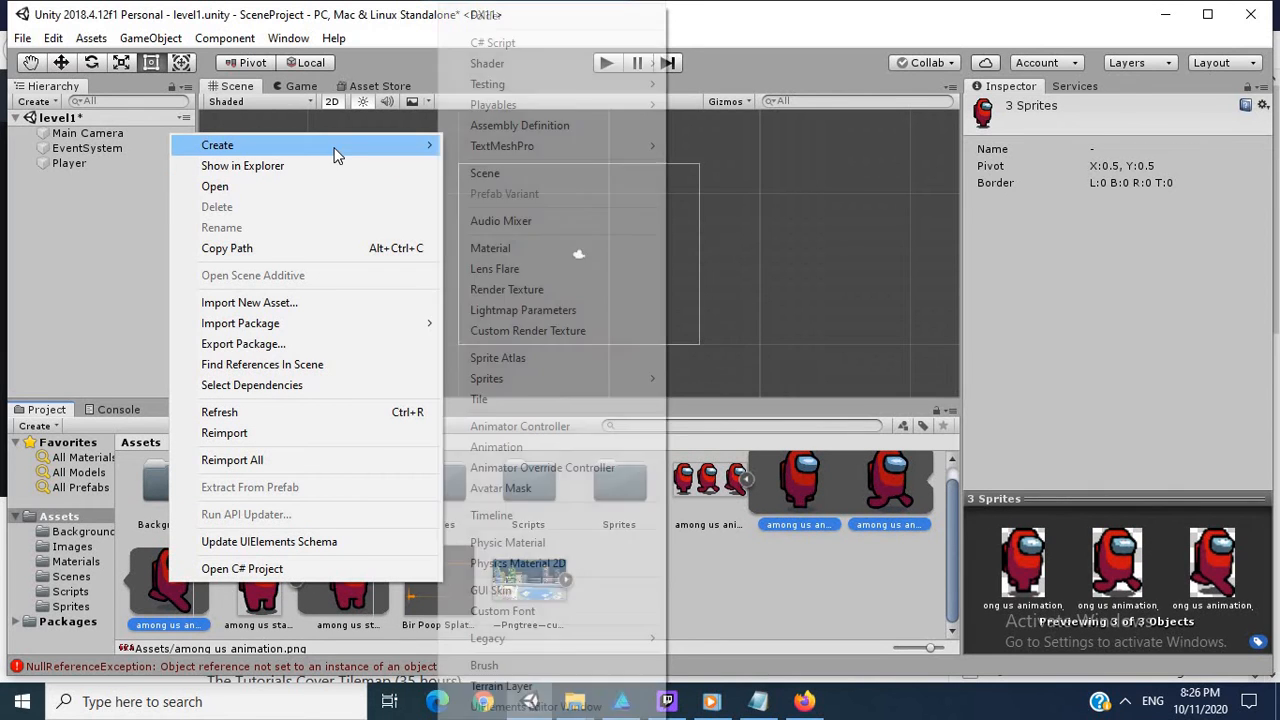
left_click(581, 452)
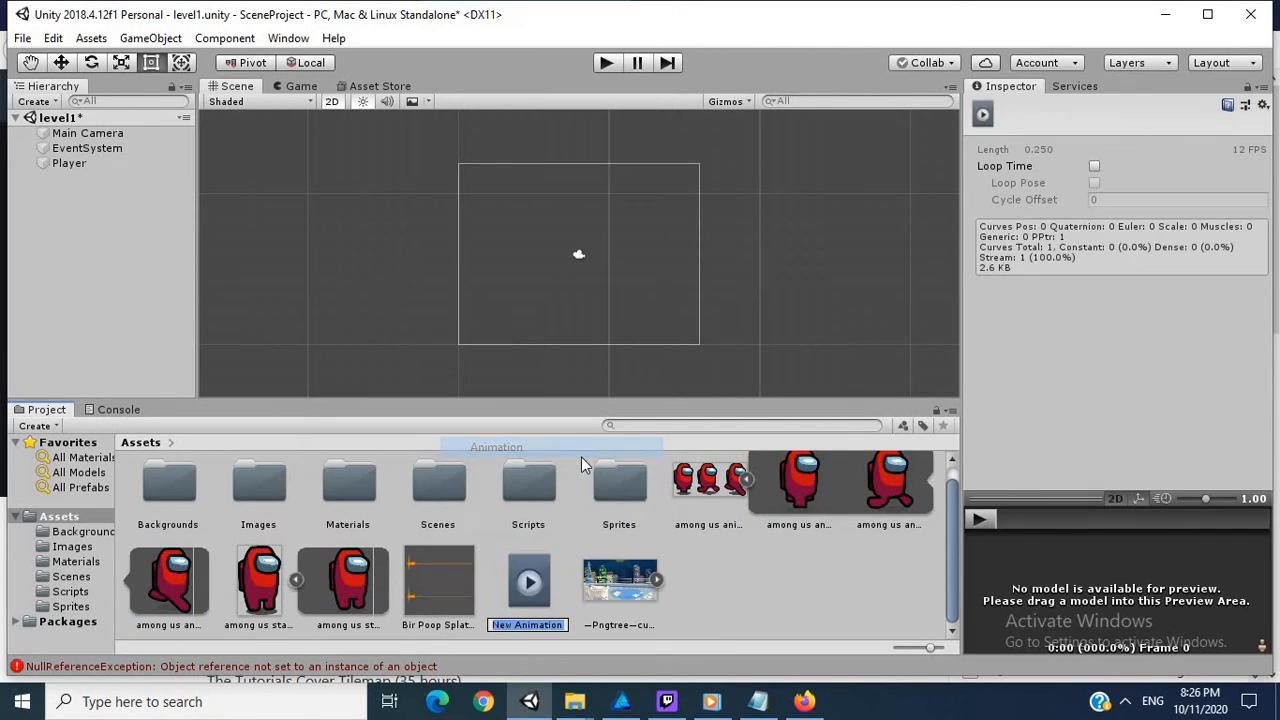
type("Running")
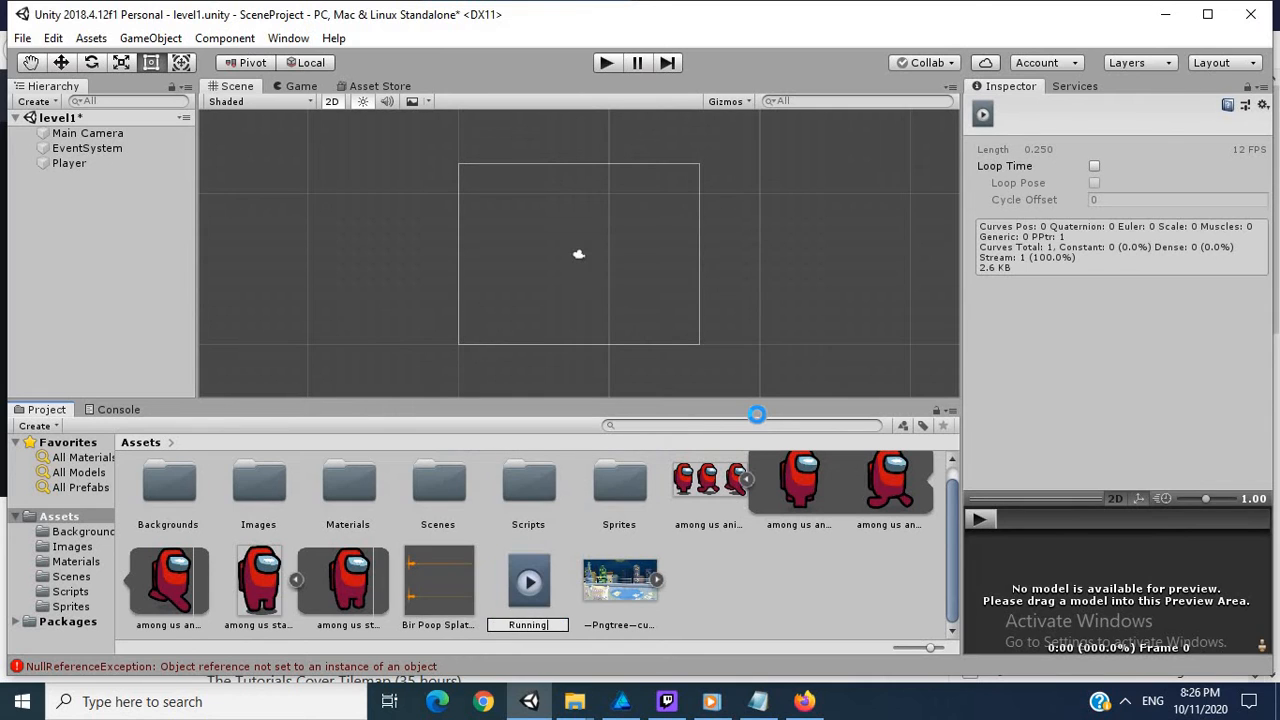
key("Return")
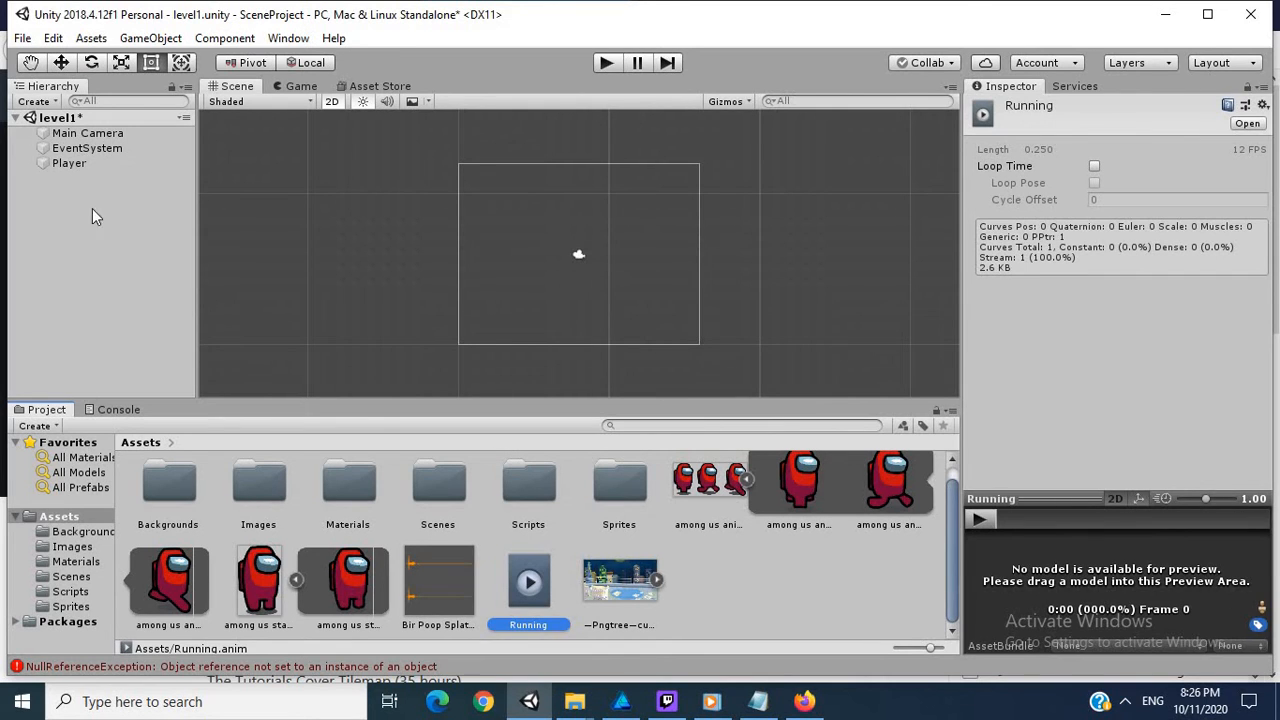
Add an Animator component to the Player object.
left_click(78, 164)
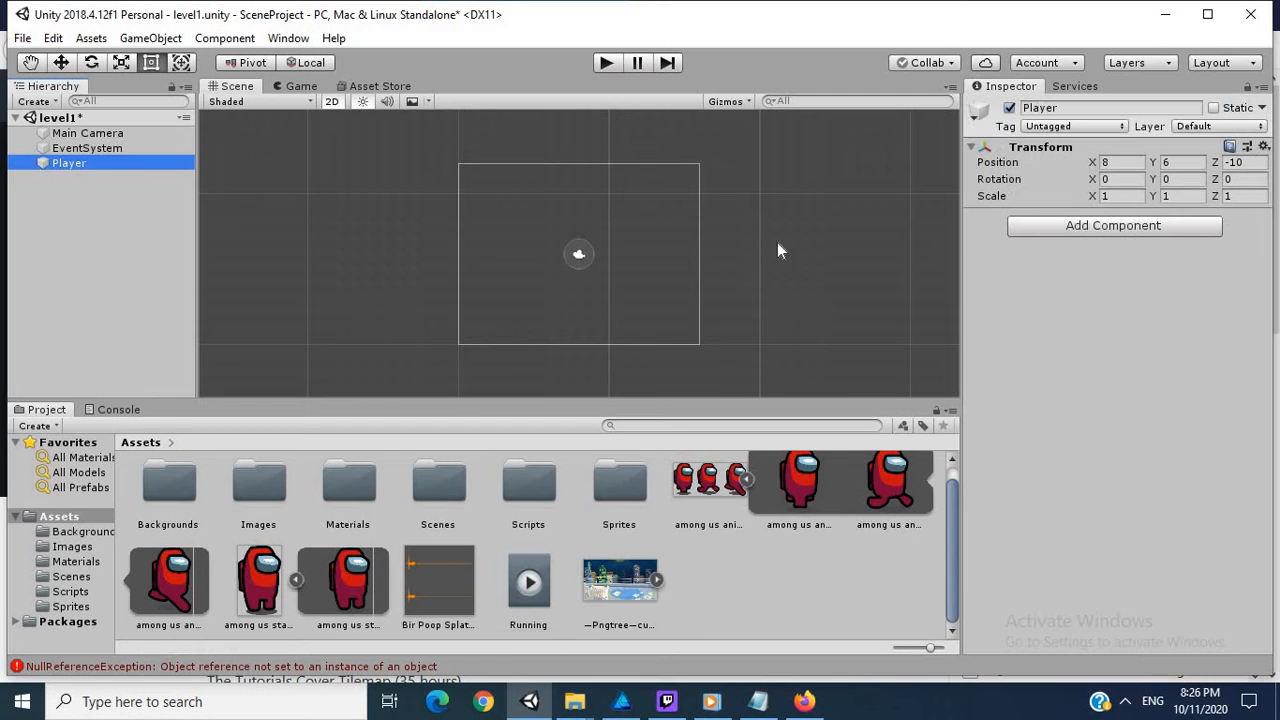
left_click(1103, 226)
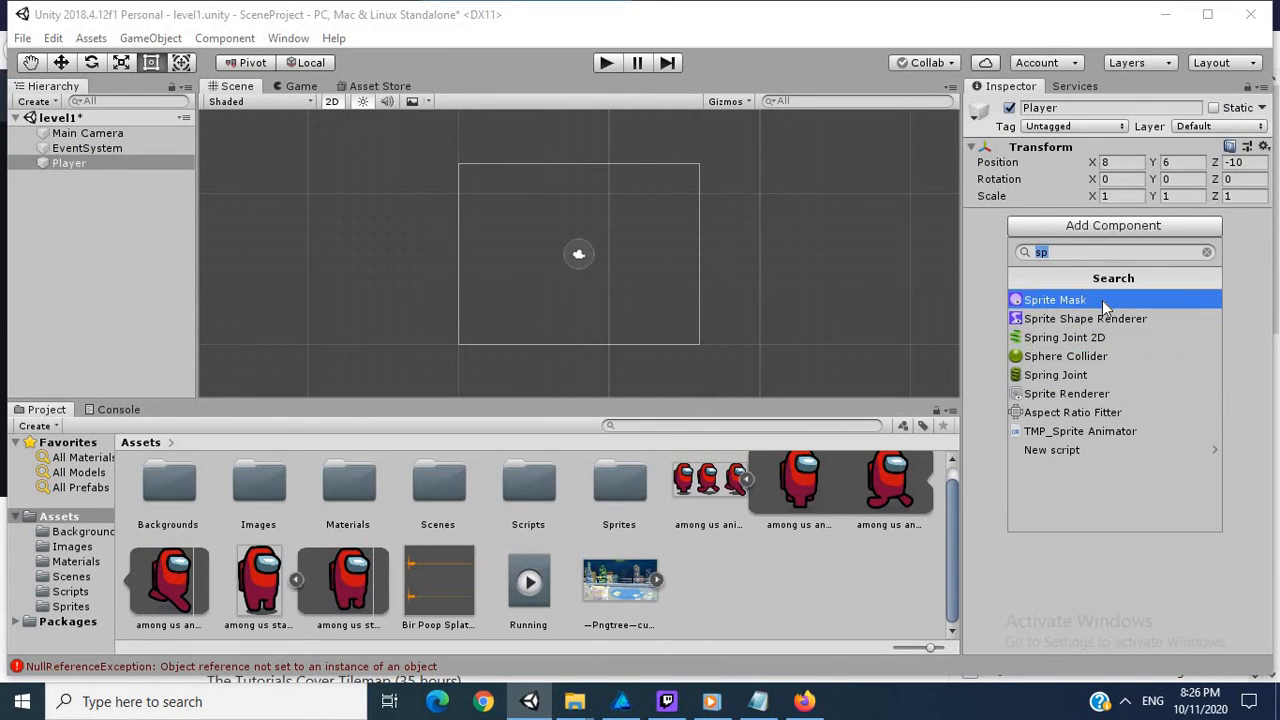
type("anim")
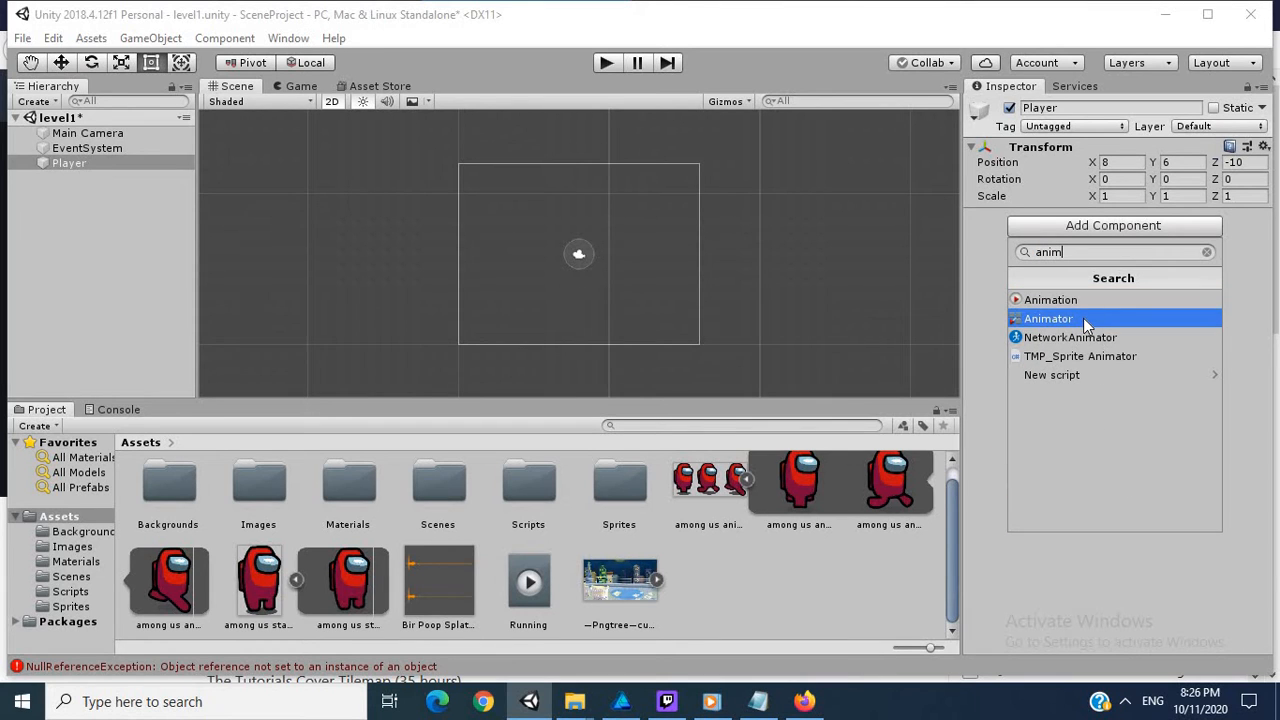
left_click(1083, 318)
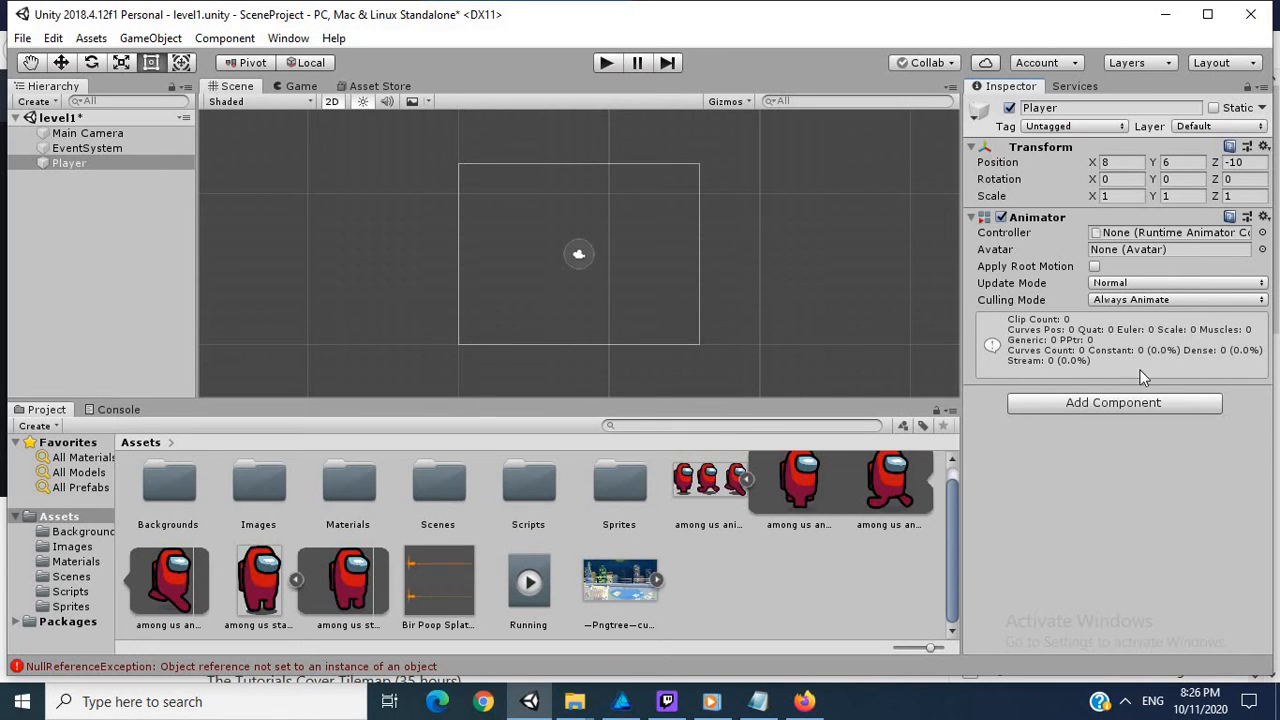
Add a Sprite Renderer component to Player and assign the among us animation_0 sprite to it.
left_click(1134, 402)
type("Spi")
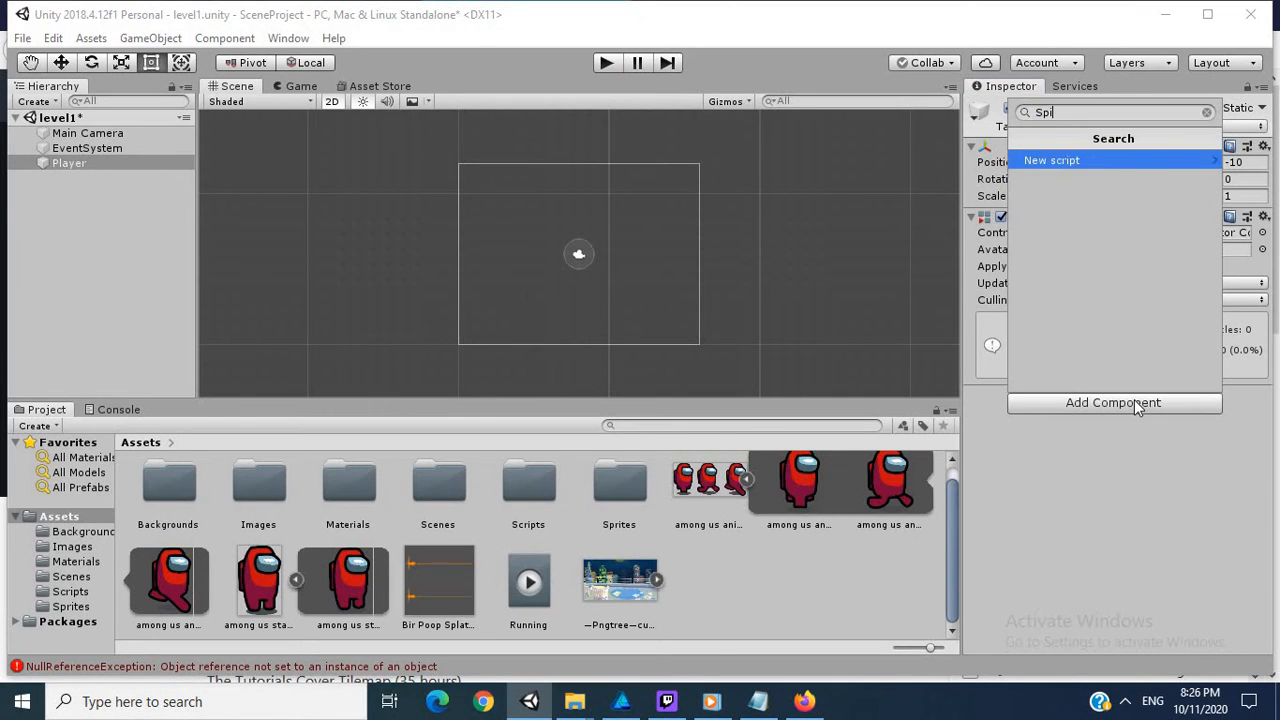
key("BackSpace")
type("r")
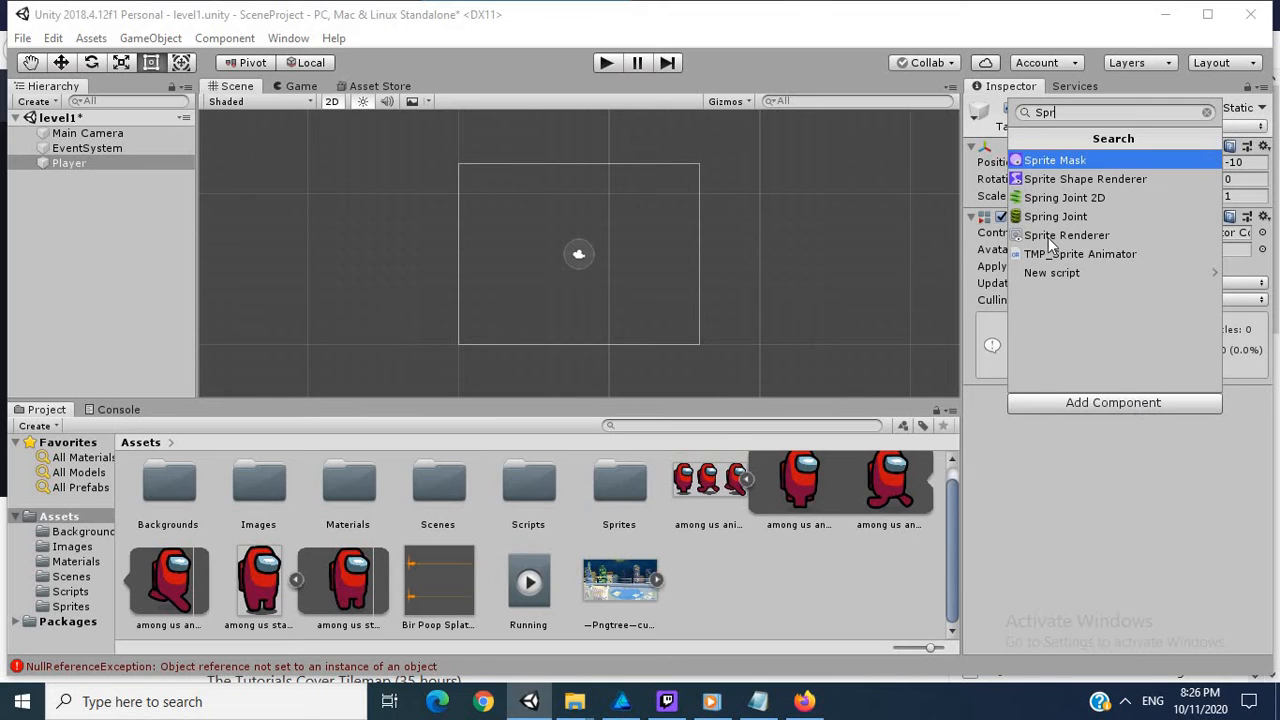
left_click(1076, 236)
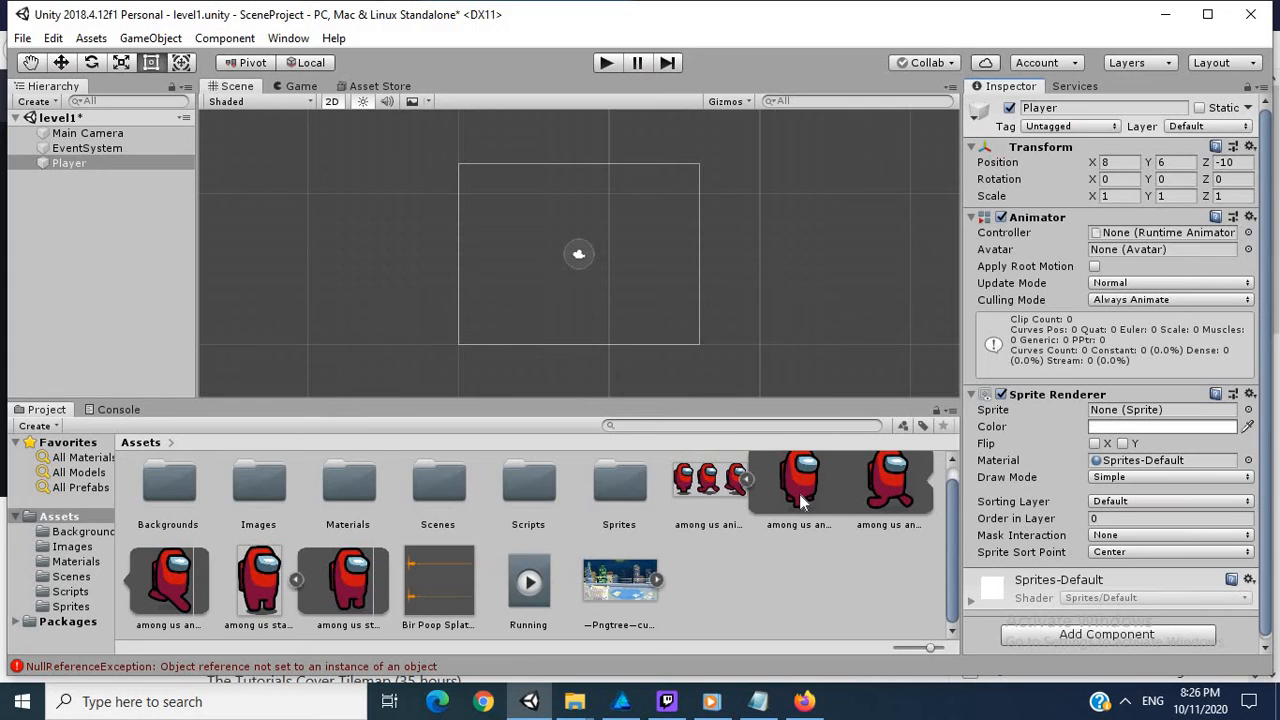
left_click_drag(800, 500, 1130, 416)
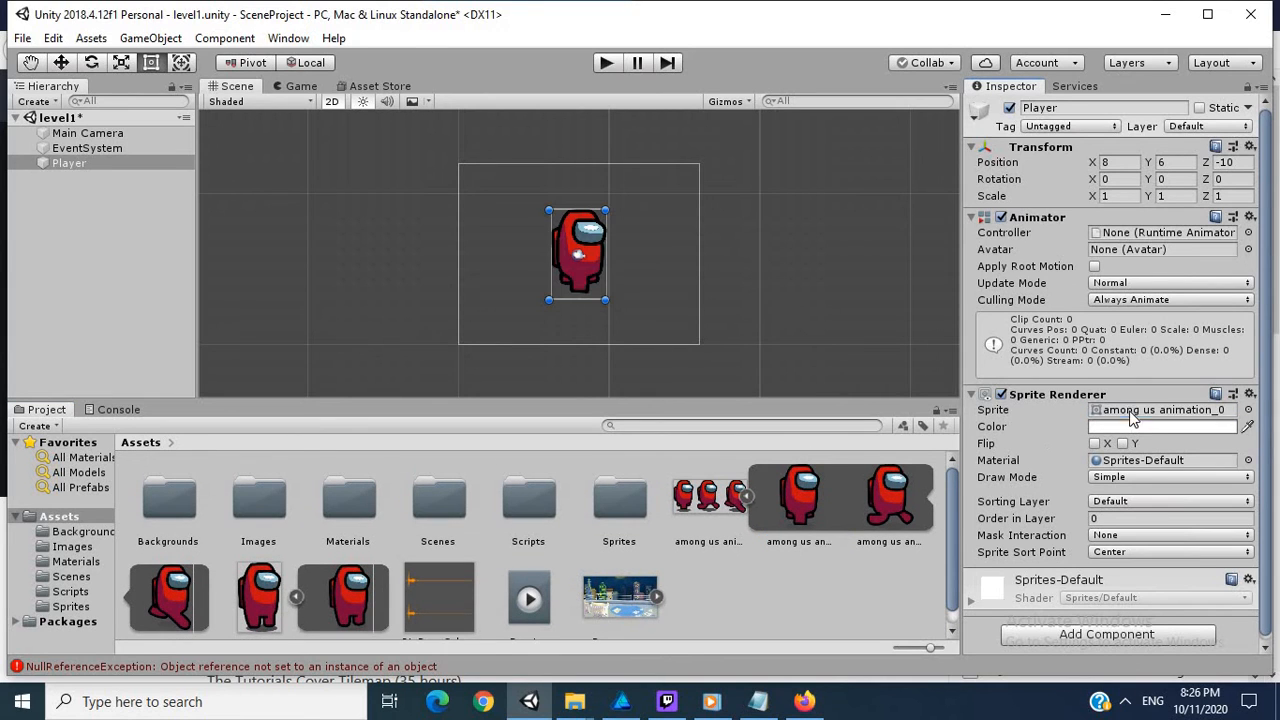
Reset Player's transform, then place it at about X 8.52, Y 7.27 and scale it uniformly to about 0.447.
right_click(1070, 148)
left_click(1108, 153)
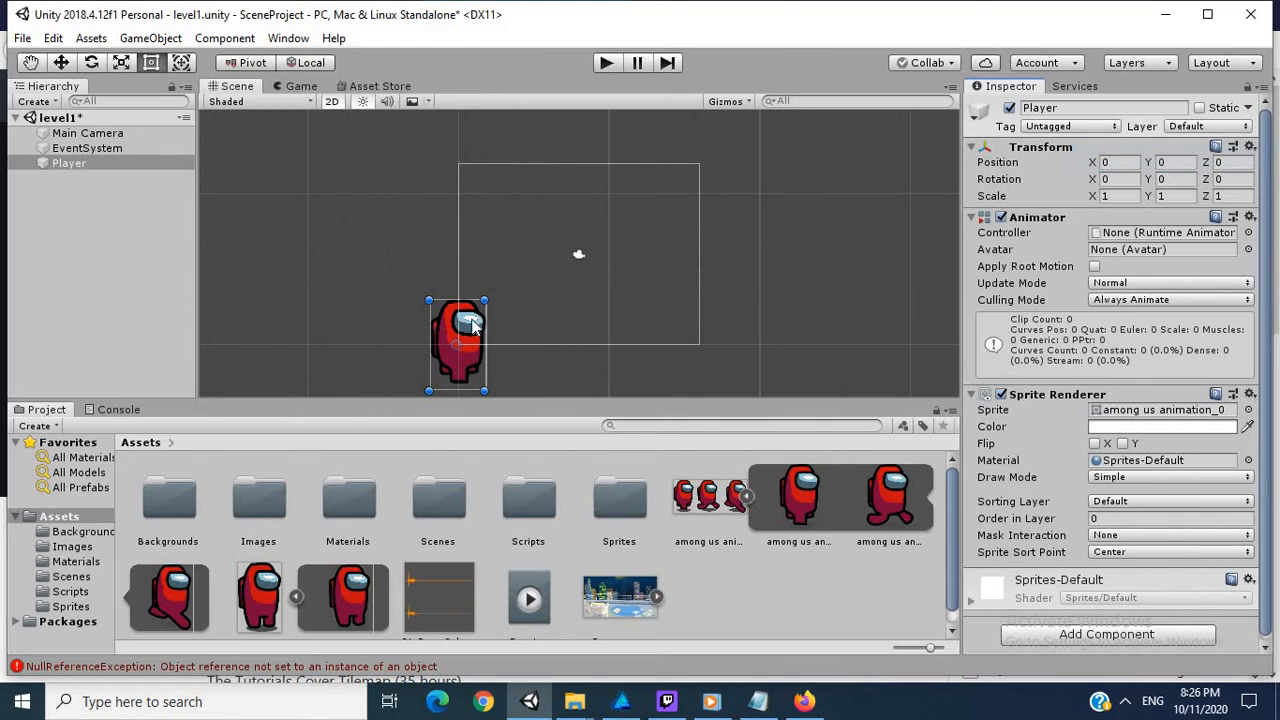
left_click_drag(471, 320, 592, 228)
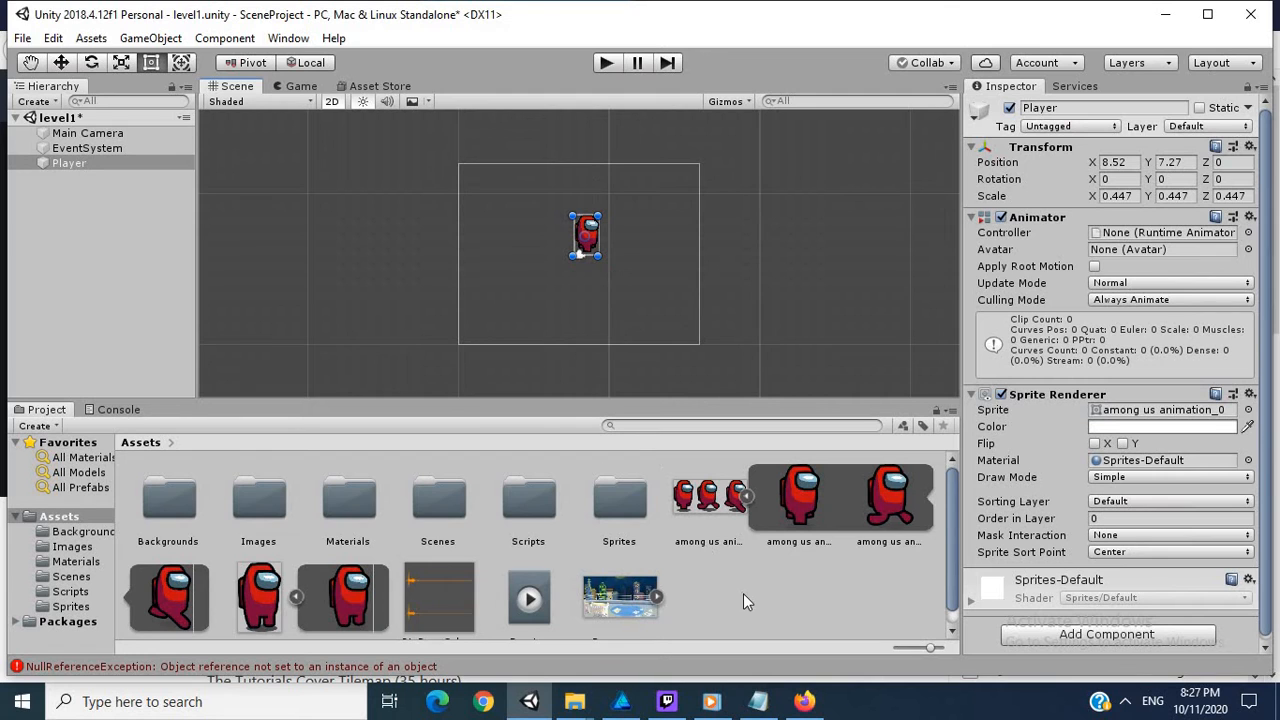
Create an animation clip named Idle from the among us standing sprite.
scroll(743, 593, "down", 1)
left_click(510, 580)
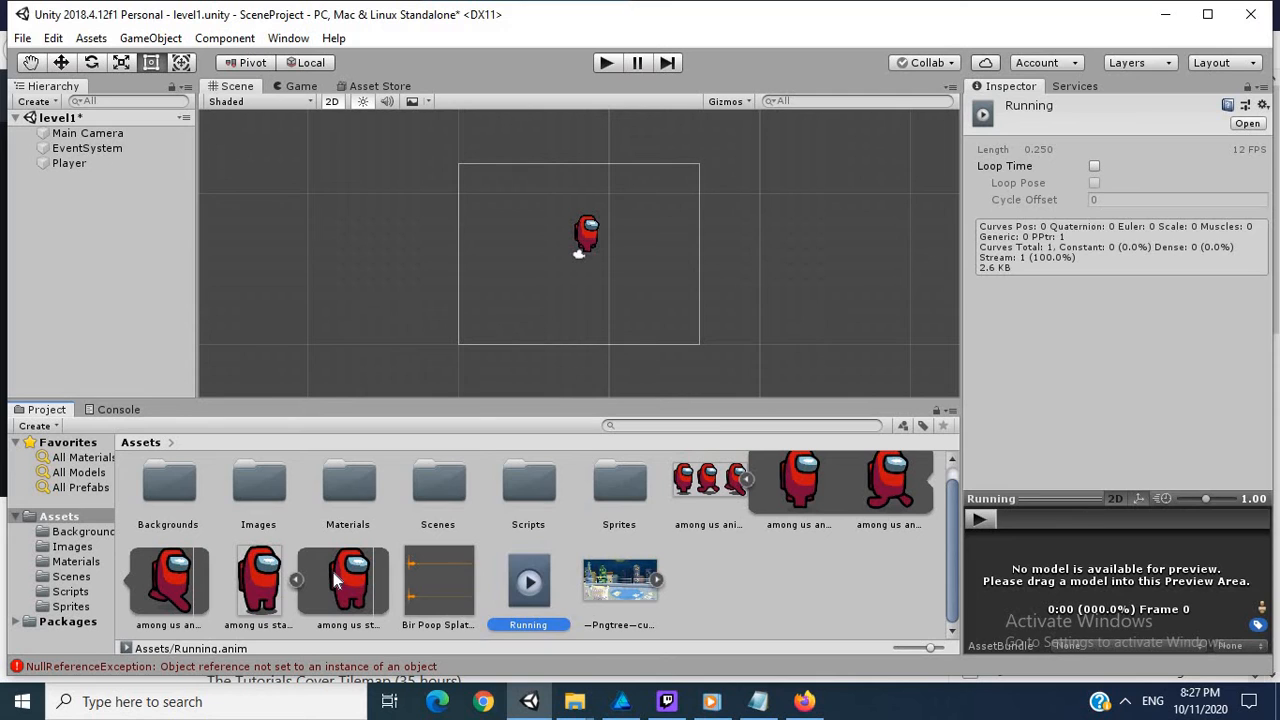
left_click(357, 580)
right_click(357, 580)
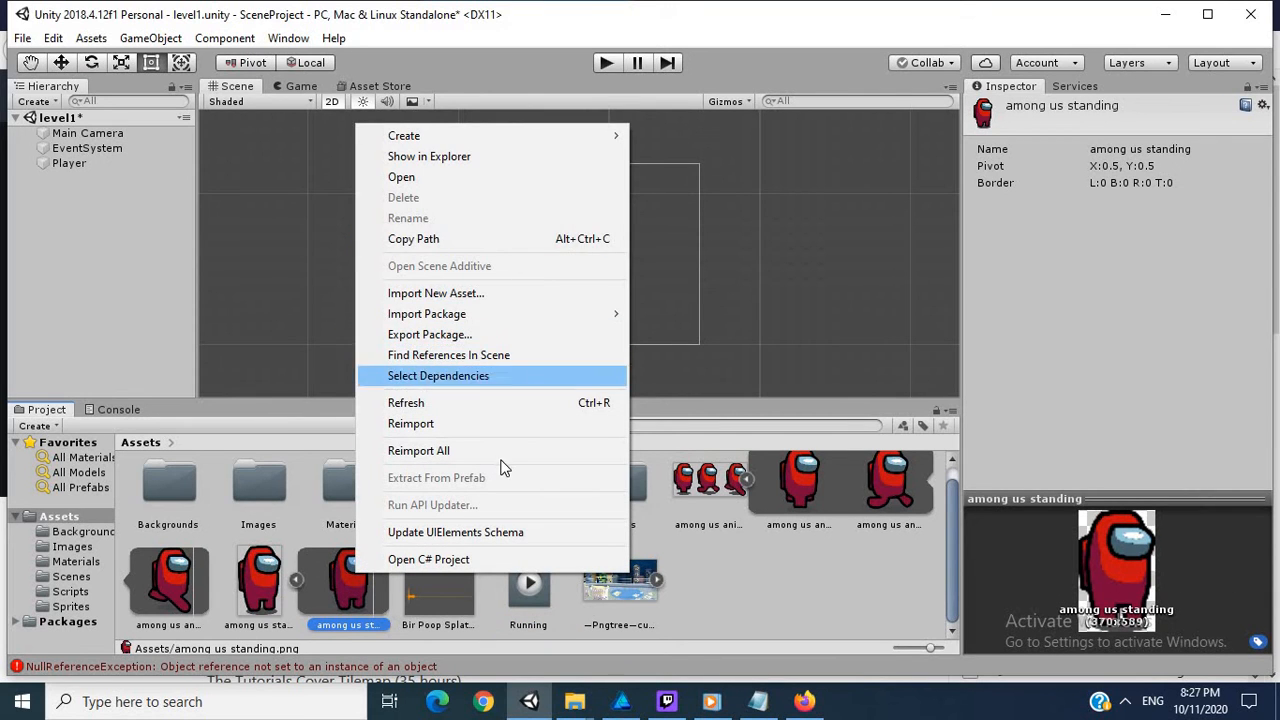
mouse_move(519, 148)
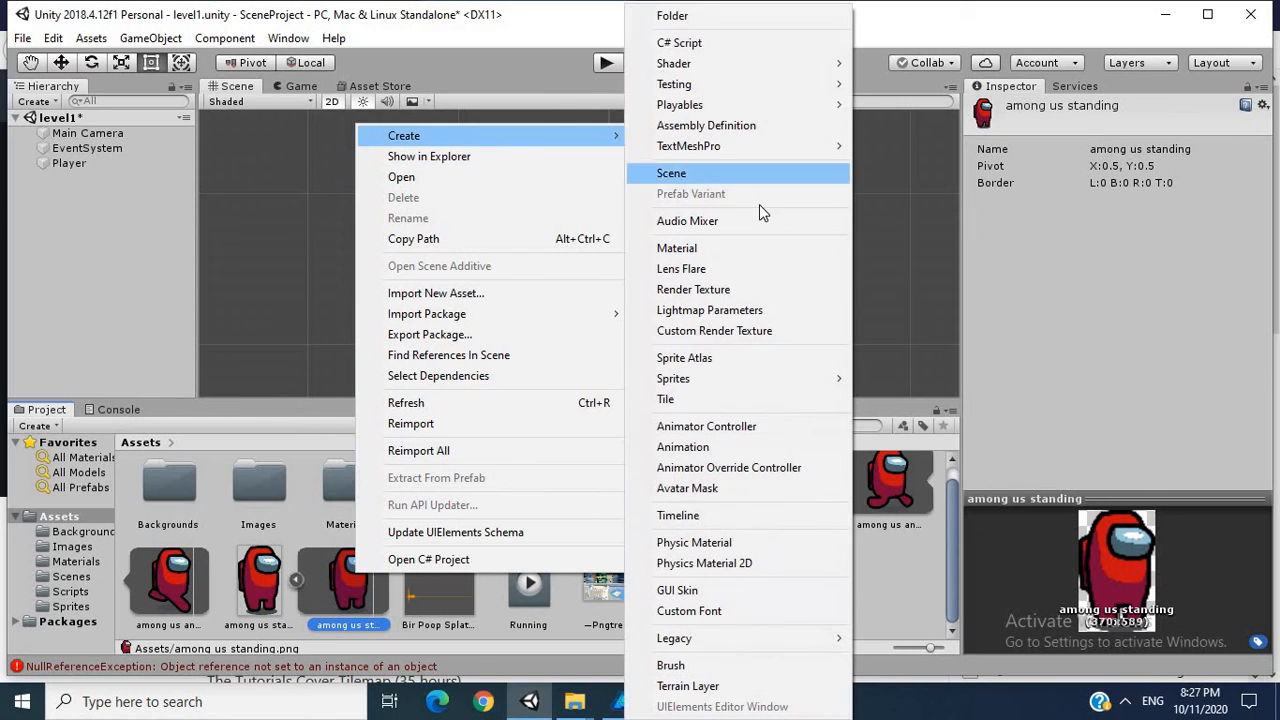
left_click(690, 447)
type("I")
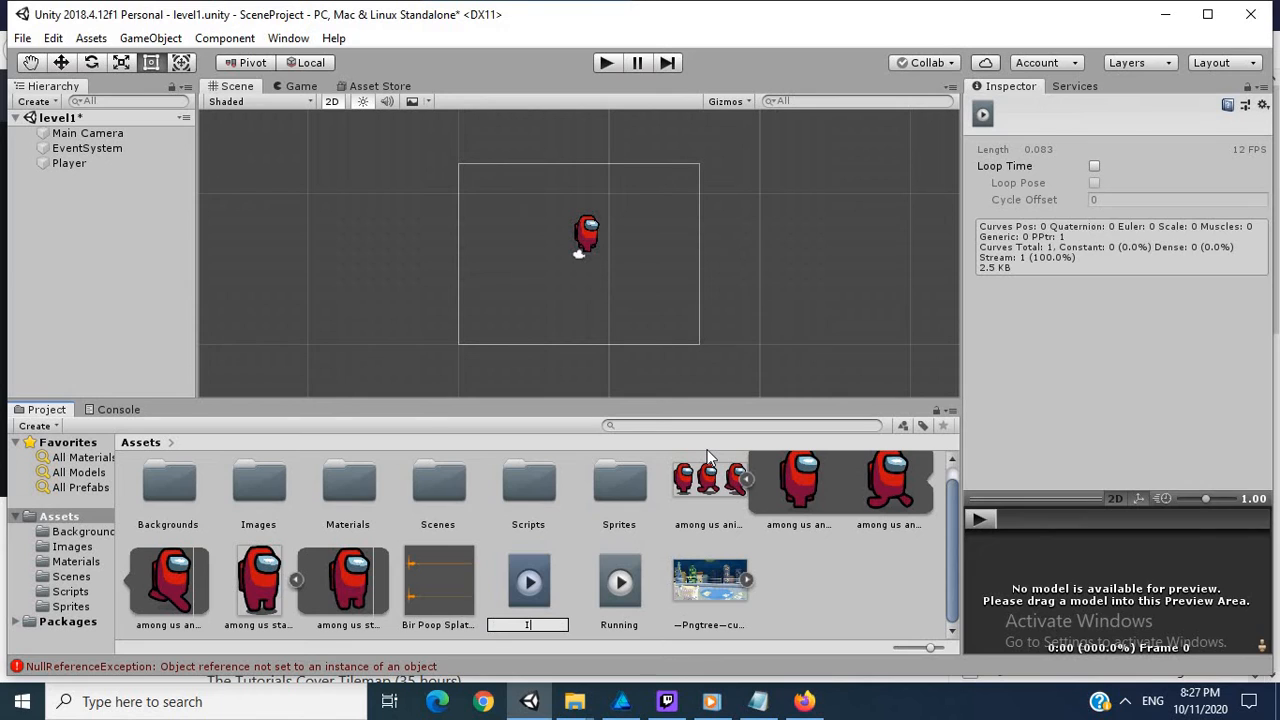
type("dle")
key("Return")
Enable Loop Time on the Running animation clip and check the Idle clip's loop setting.
left_click(606, 598)
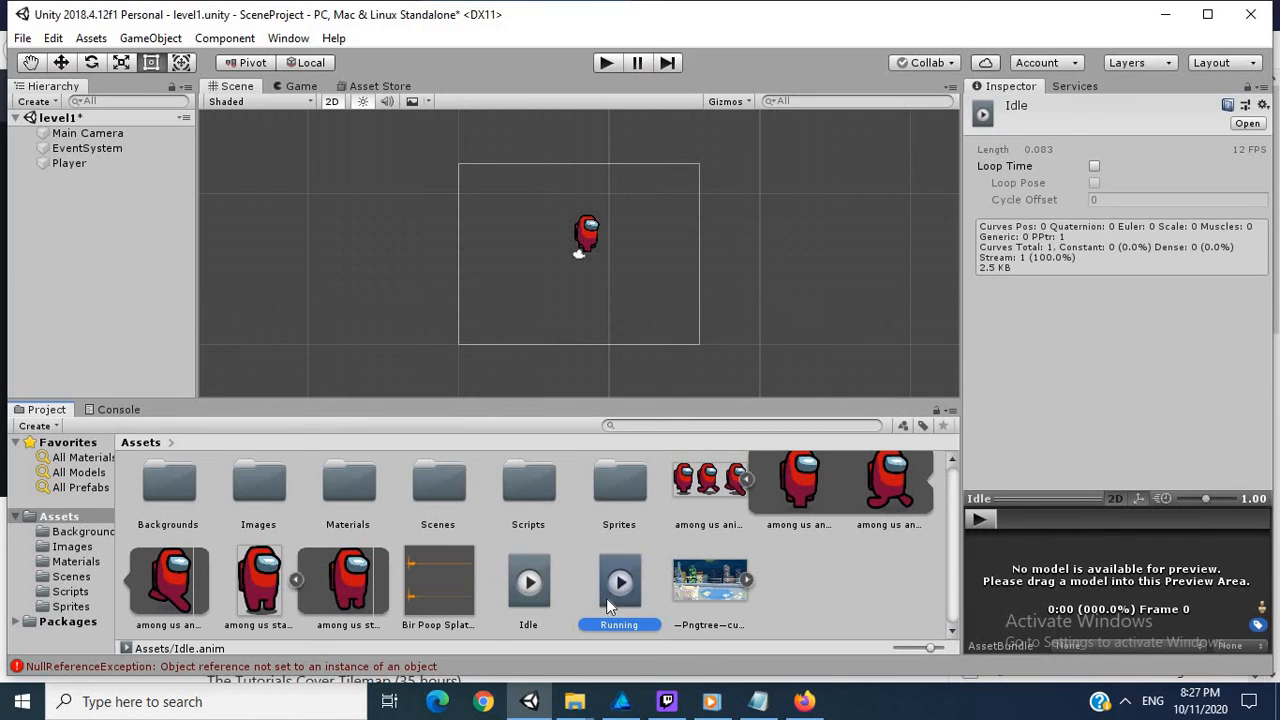
left_click(1094, 167)
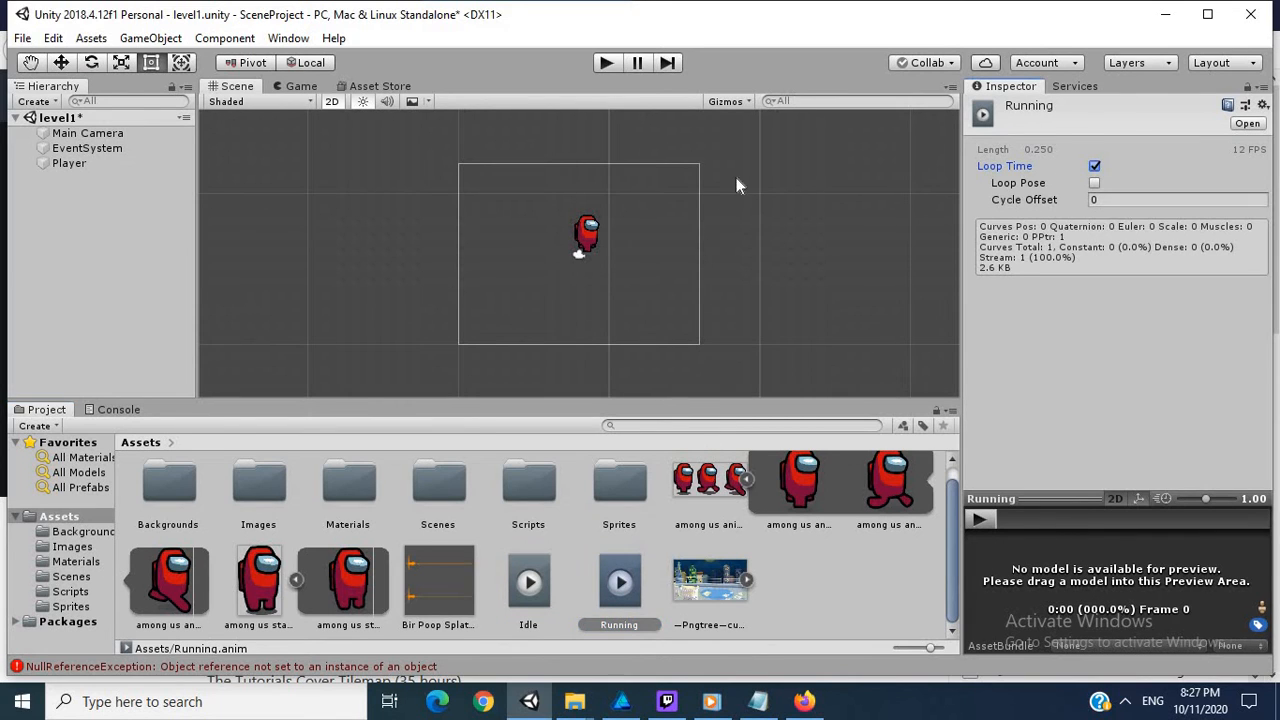
left_click(527, 578)
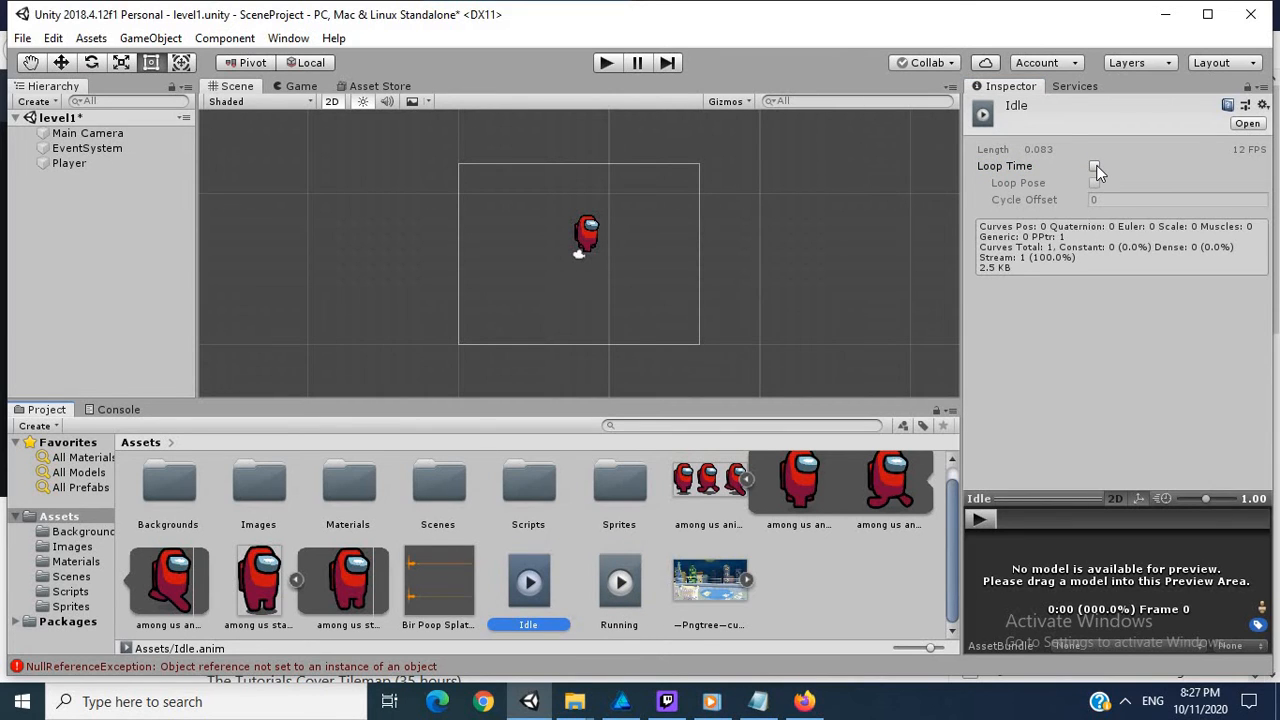
left_click(617, 584)
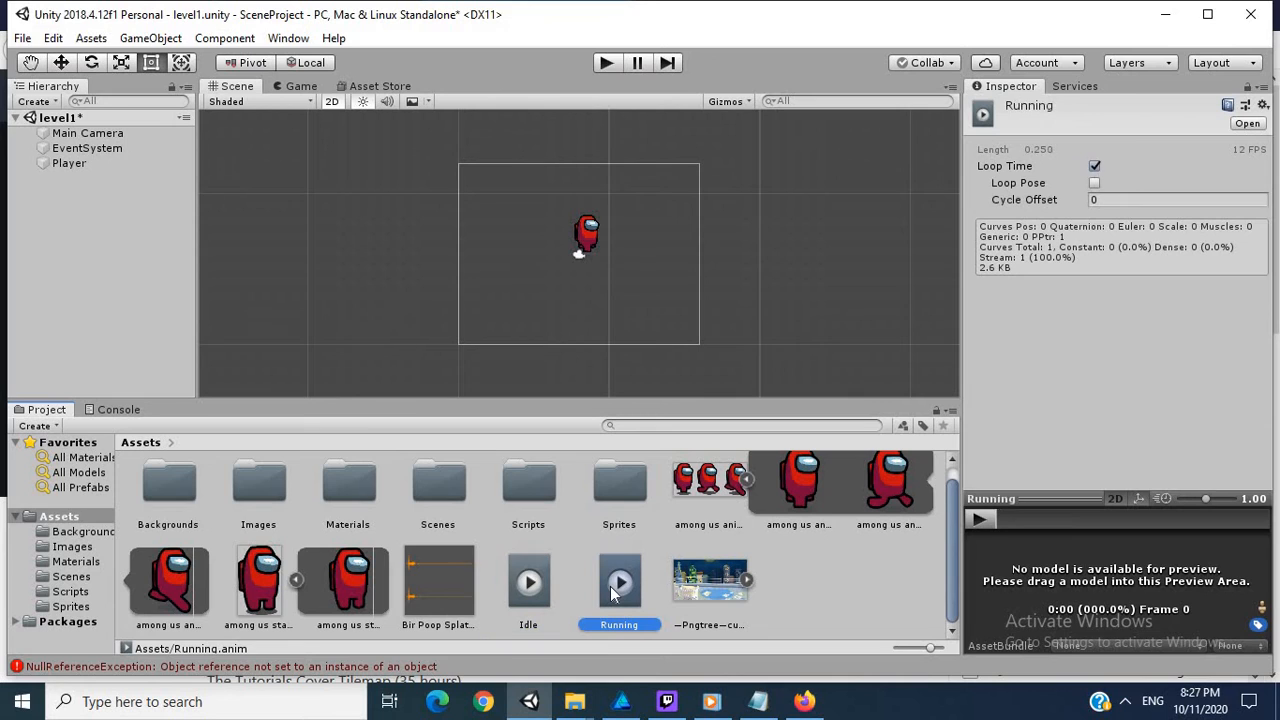
Create an Animator Controller named Player Movement in the Assets folder and open its state graph.
right_click(805, 583)
mouse_move(879, 150)
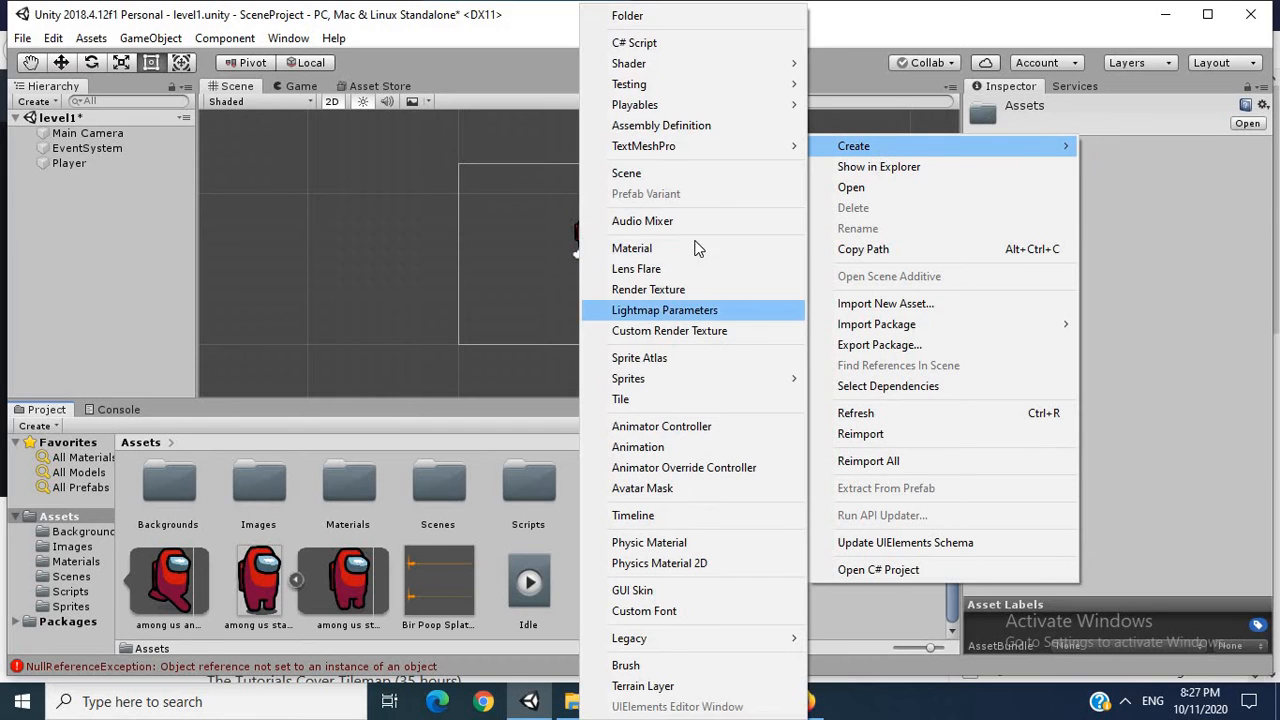
left_click(697, 430)
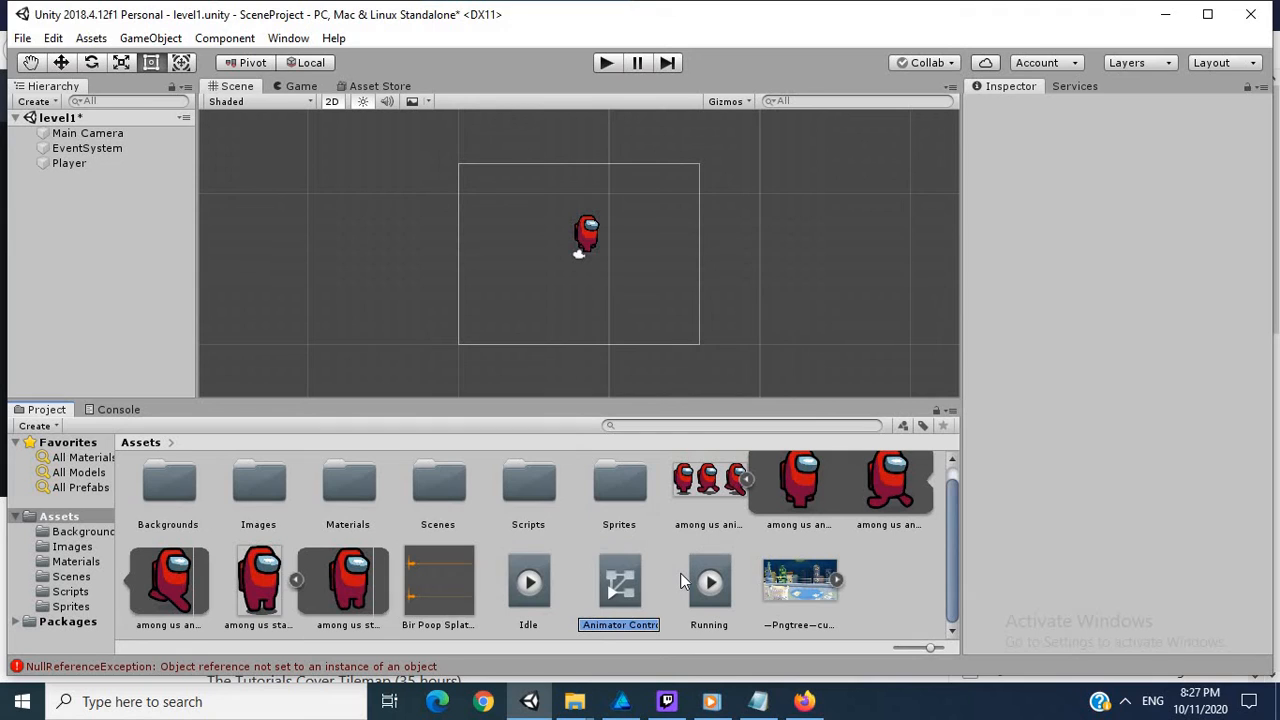
type("Player Movement")
key("Return")
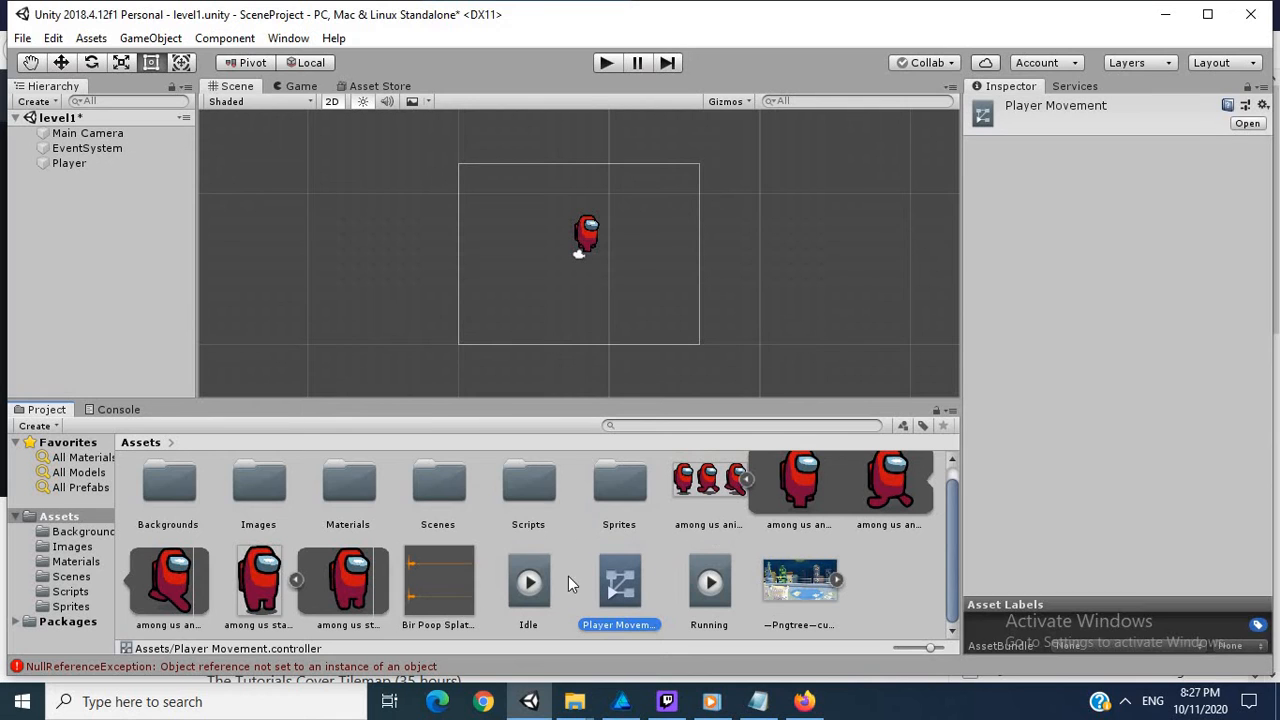
double_click(615, 597)
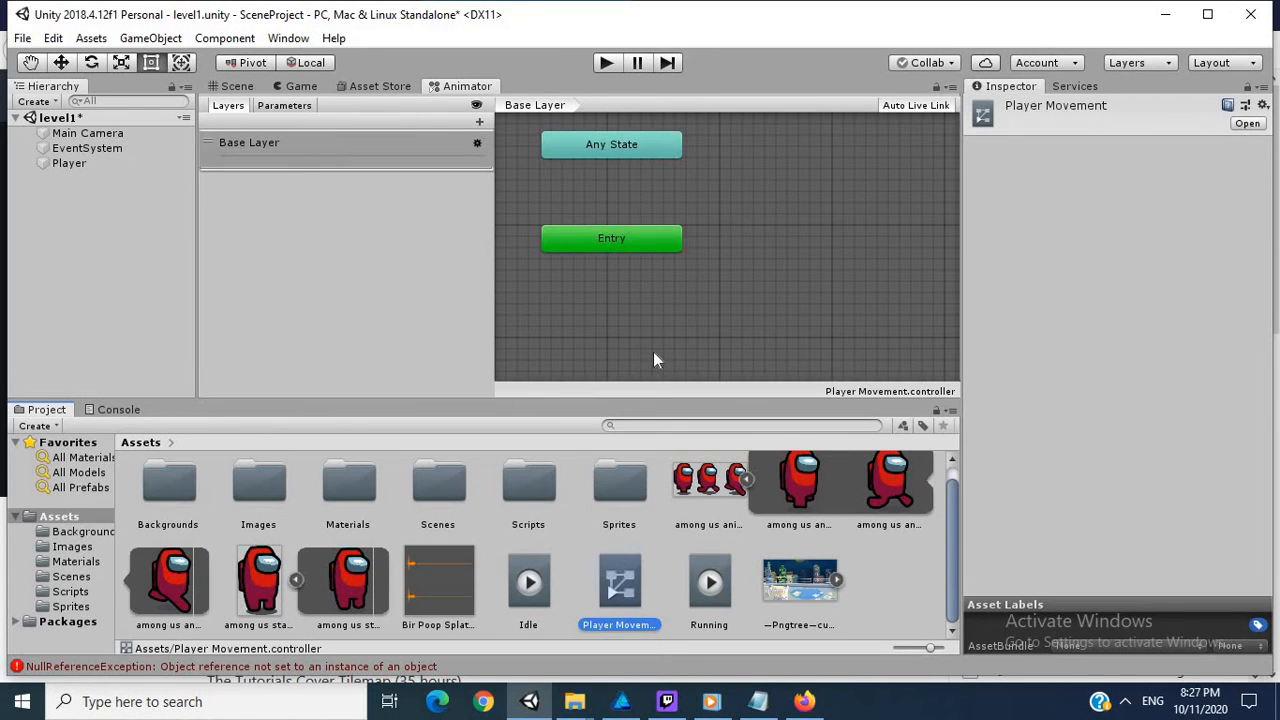
scroll(710, 295, "down", 6)
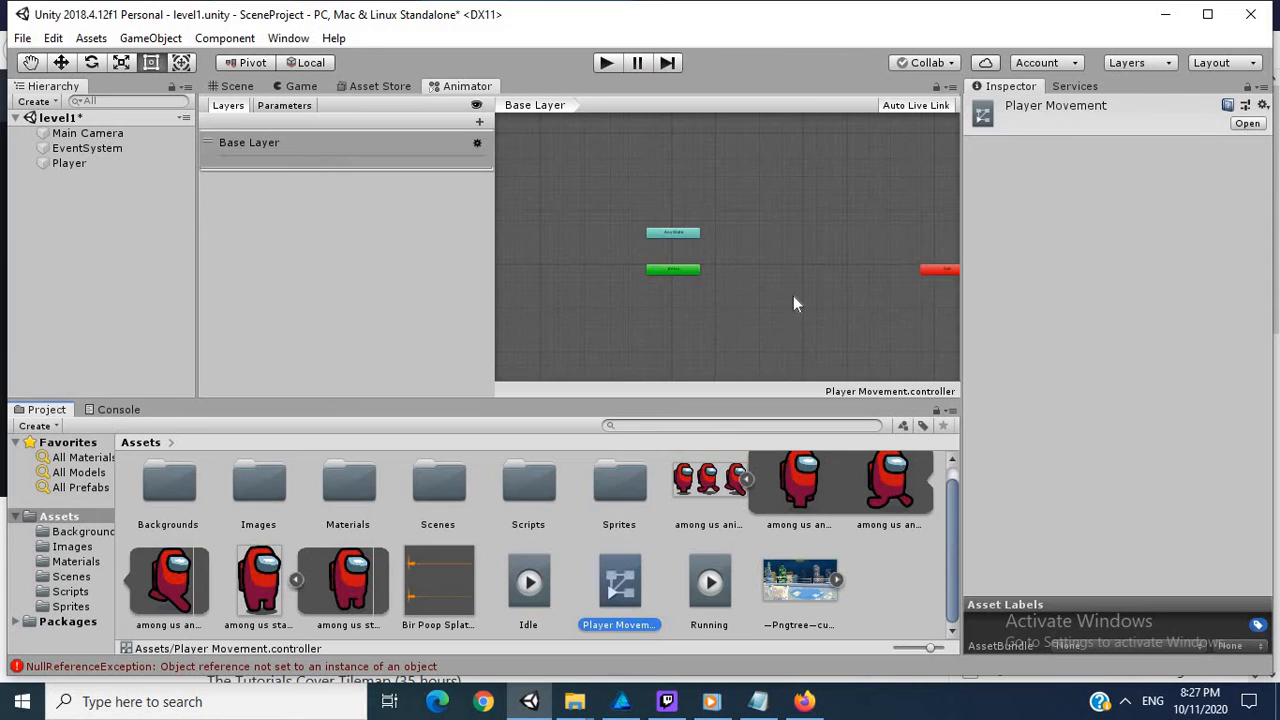
Move the Exit node closer to the Entry node in the Base Layer state graph.
scroll(797, 295, "up", 3)
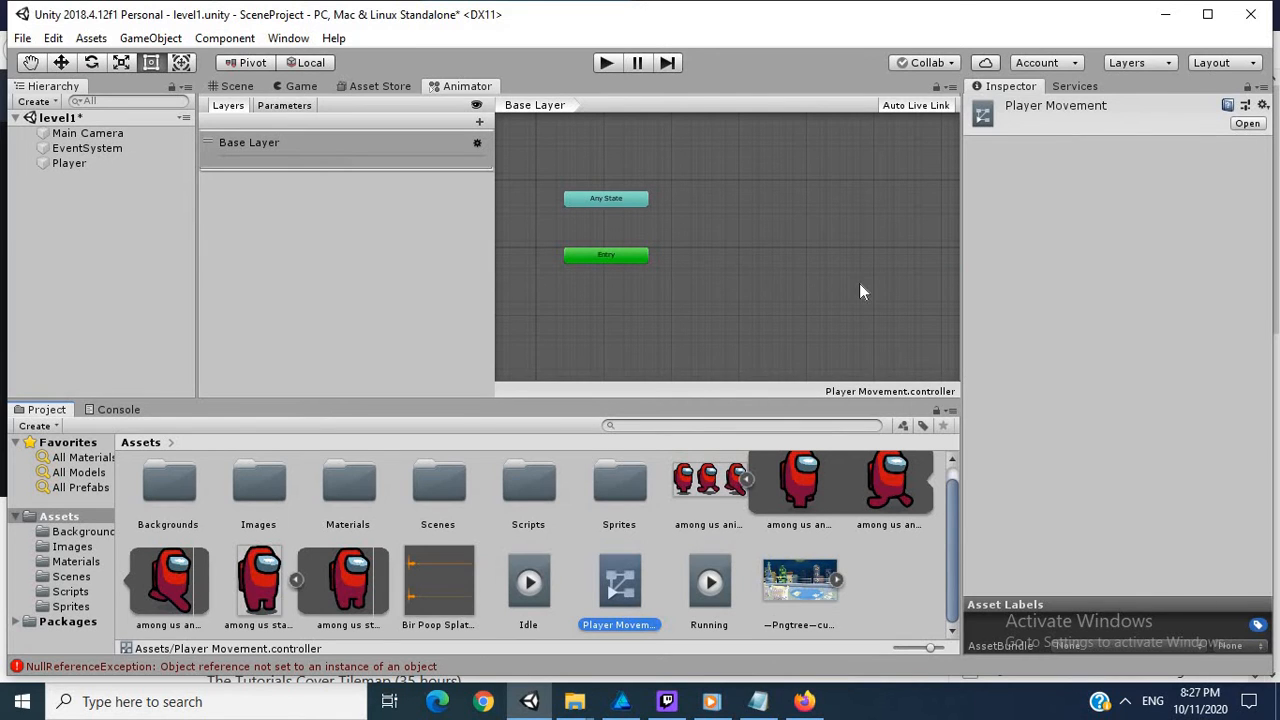
scroll(859, 283, "down", 2)
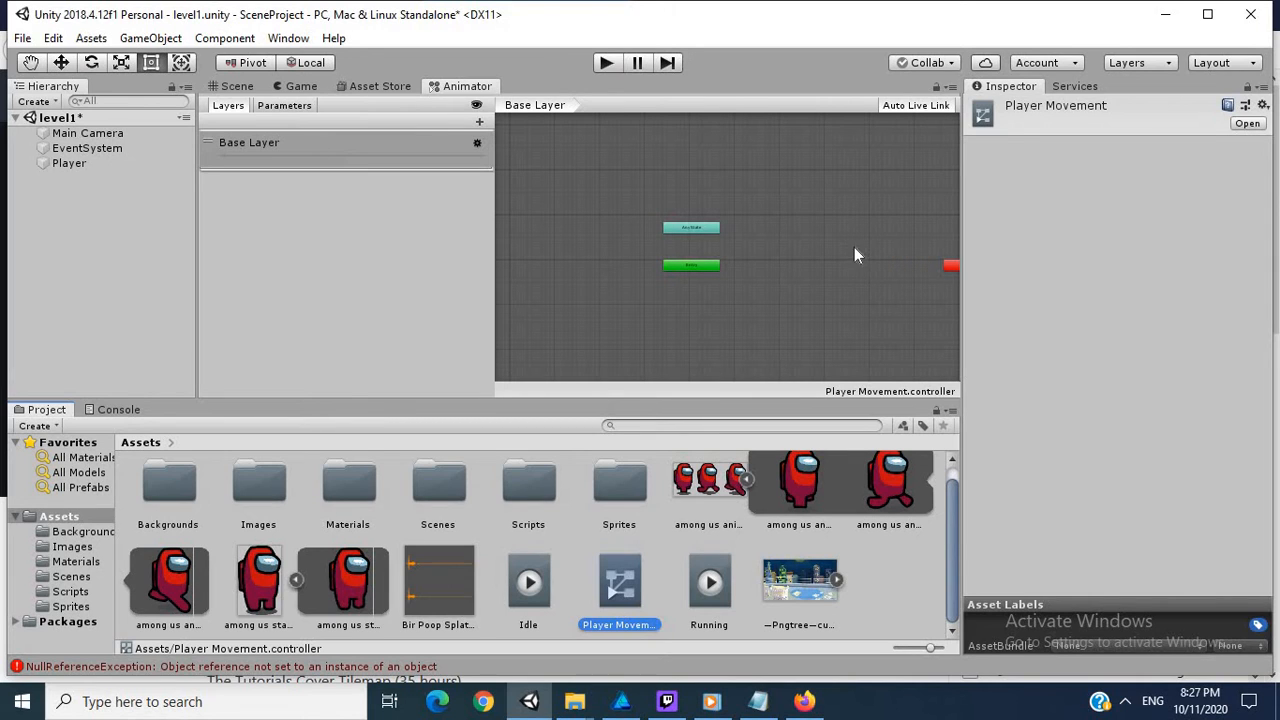
left_click(766, 258)
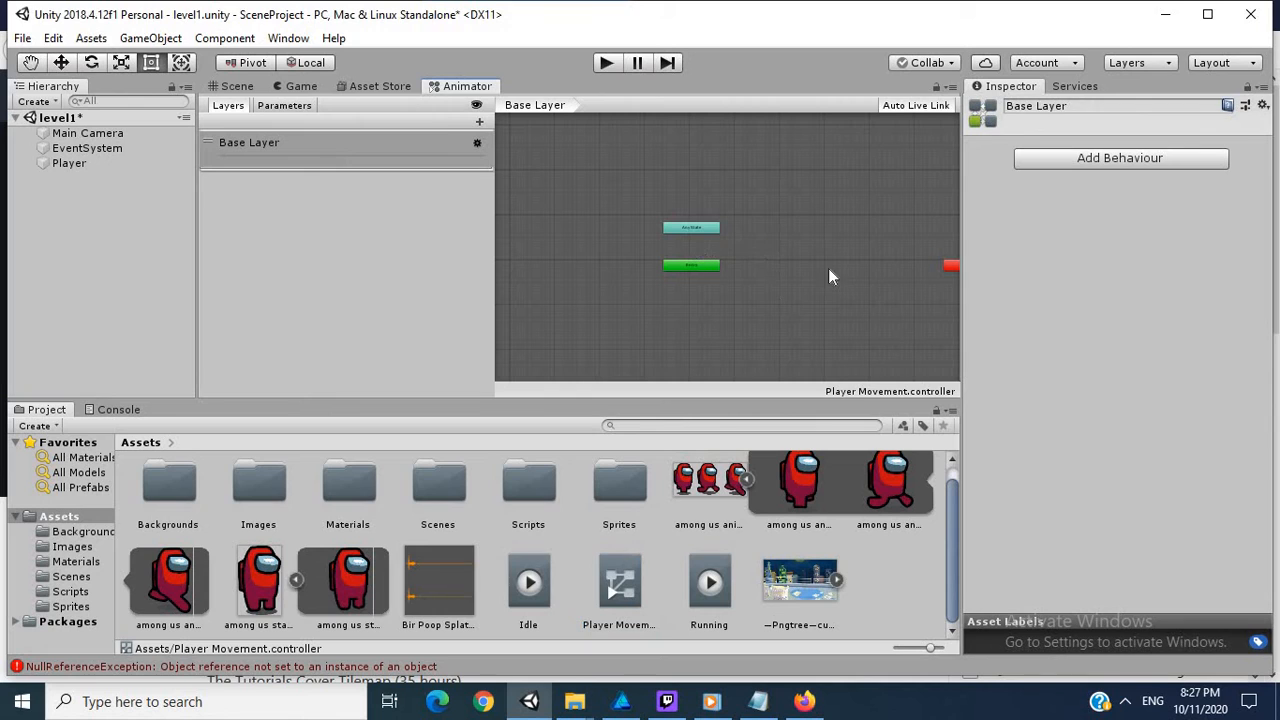
left_click(952, 270)
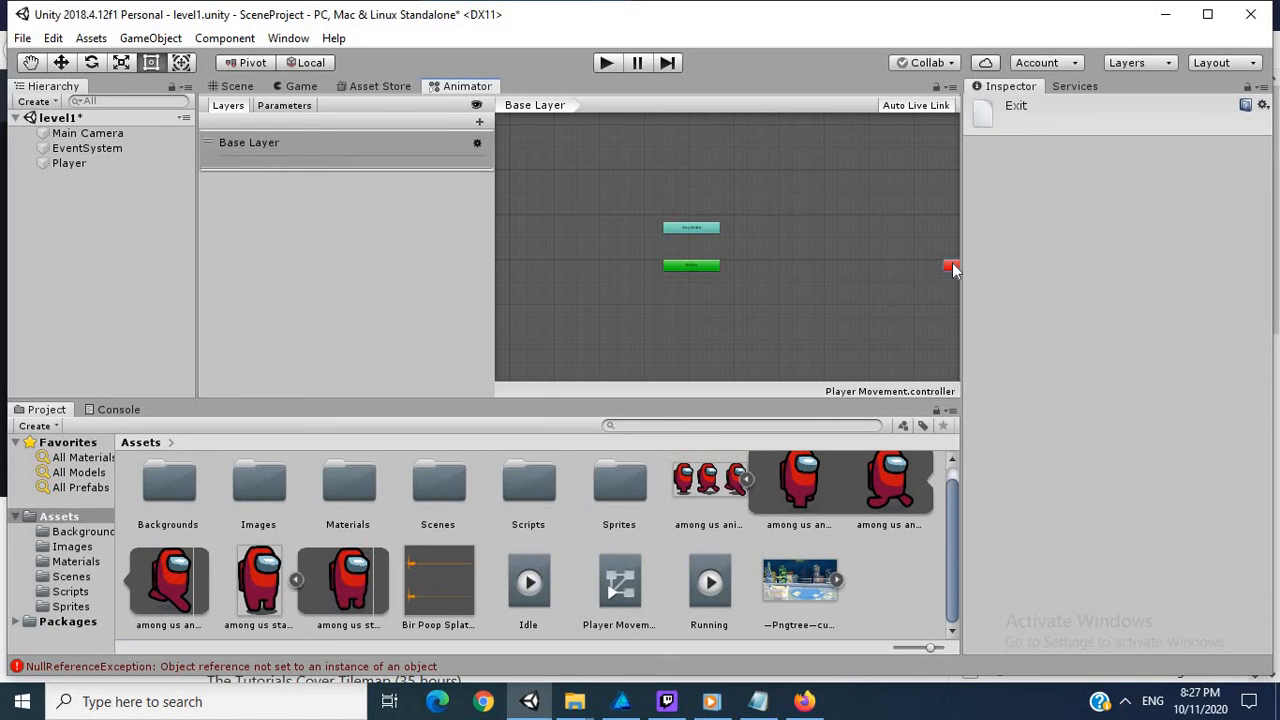
left_click_drag(952, 270, 792, 276)
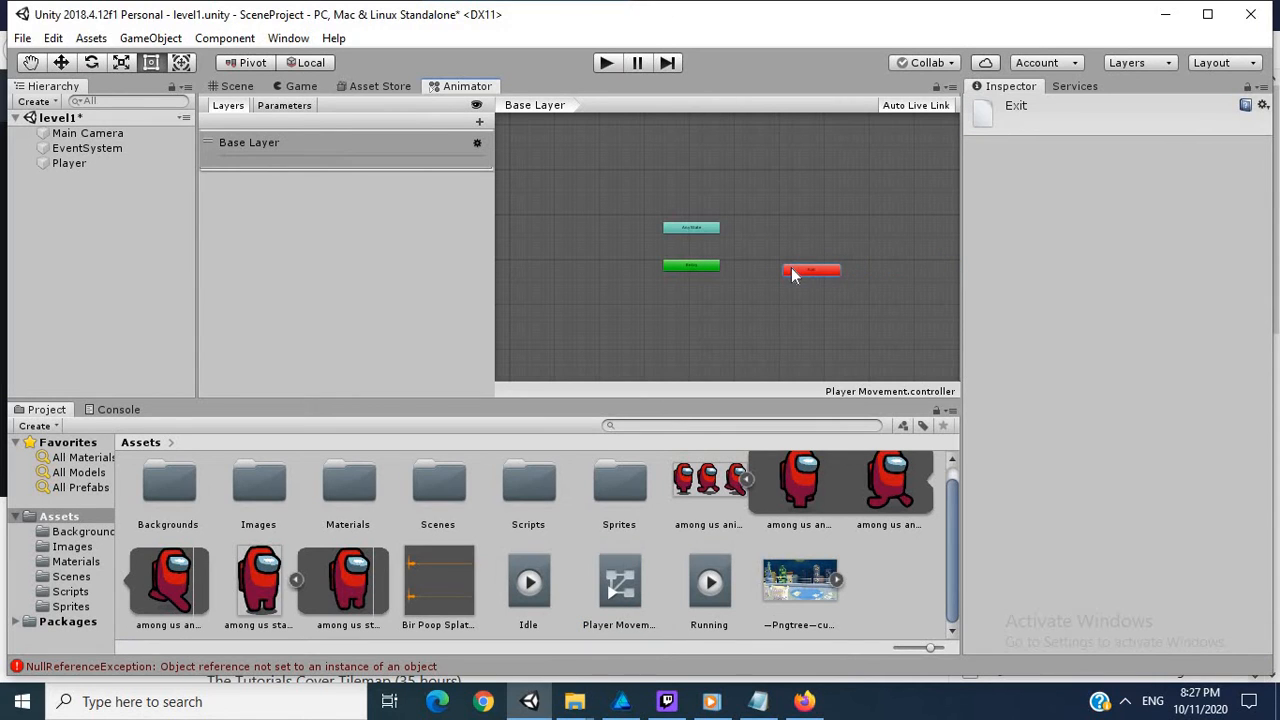
scroll(767, 267, "up", 3)
scroll(767, 267, "up", 2)
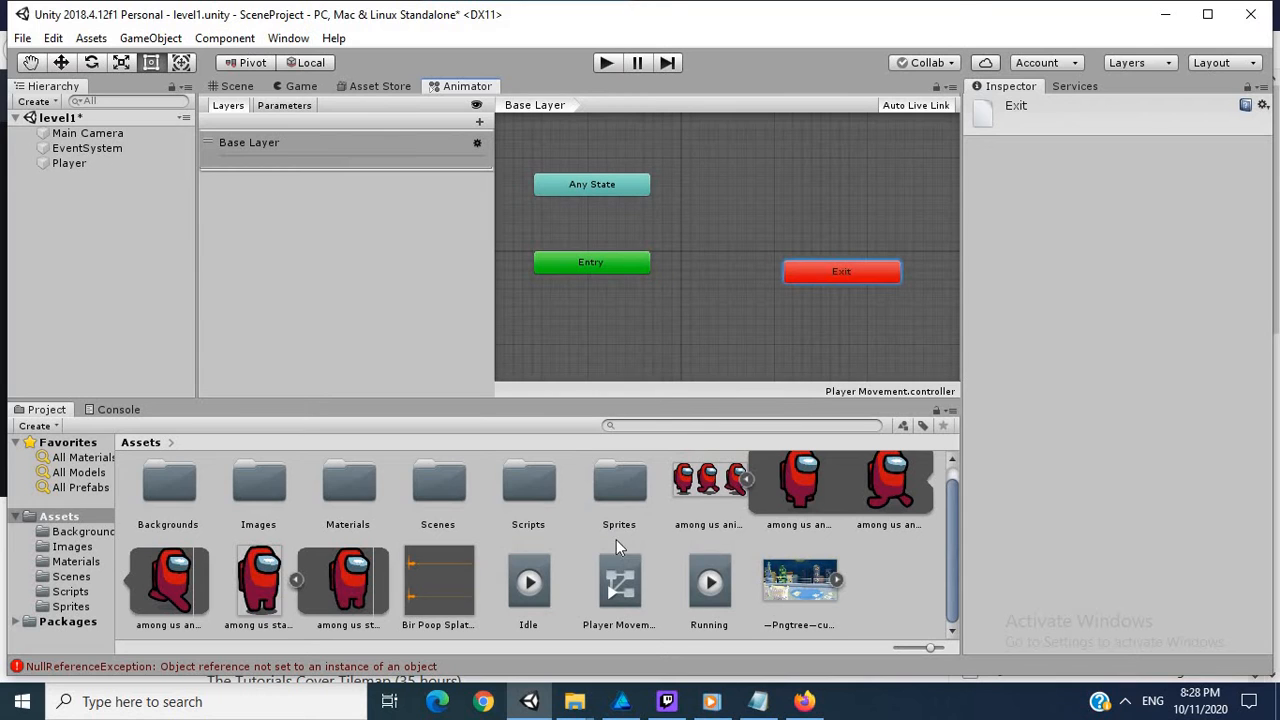
Add the Idle clip as the default state, then add the Running clip as a second state in the graph.
left_click_drag(529, 582, 753, 188)
left_click_drag(828, 202, 819, 191)
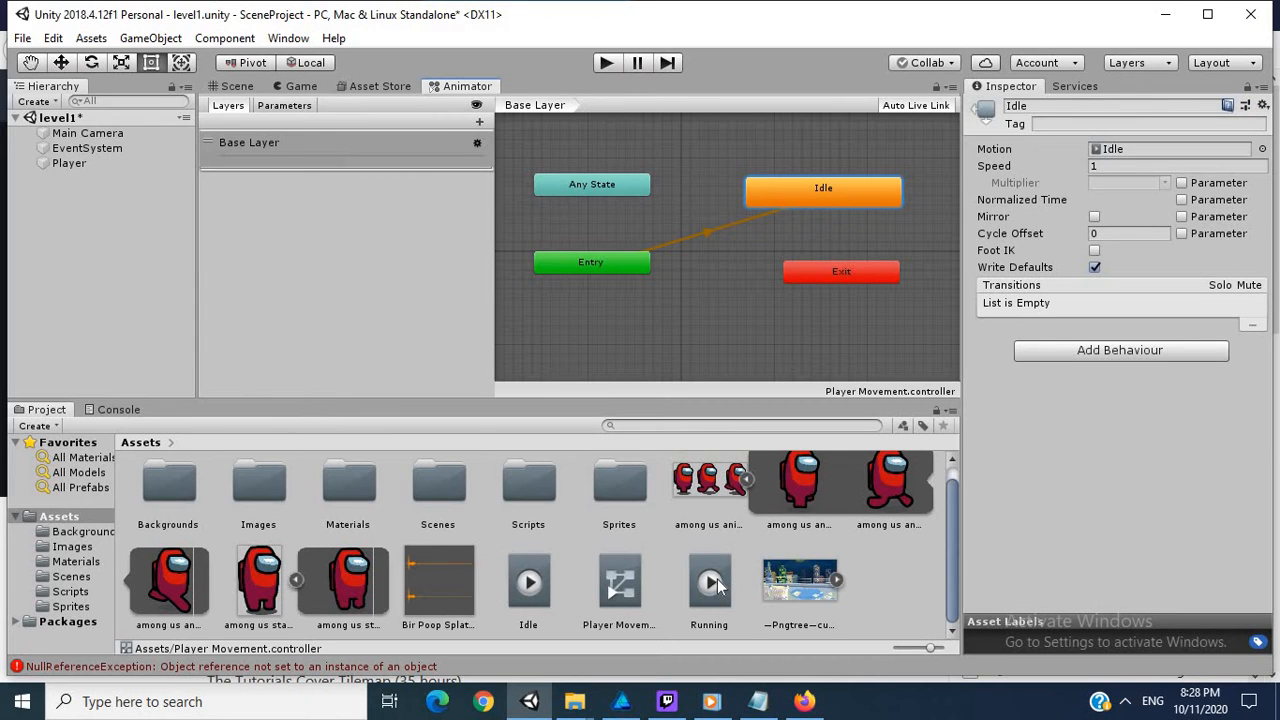
left_click_drag(715, 585, 779, 143)
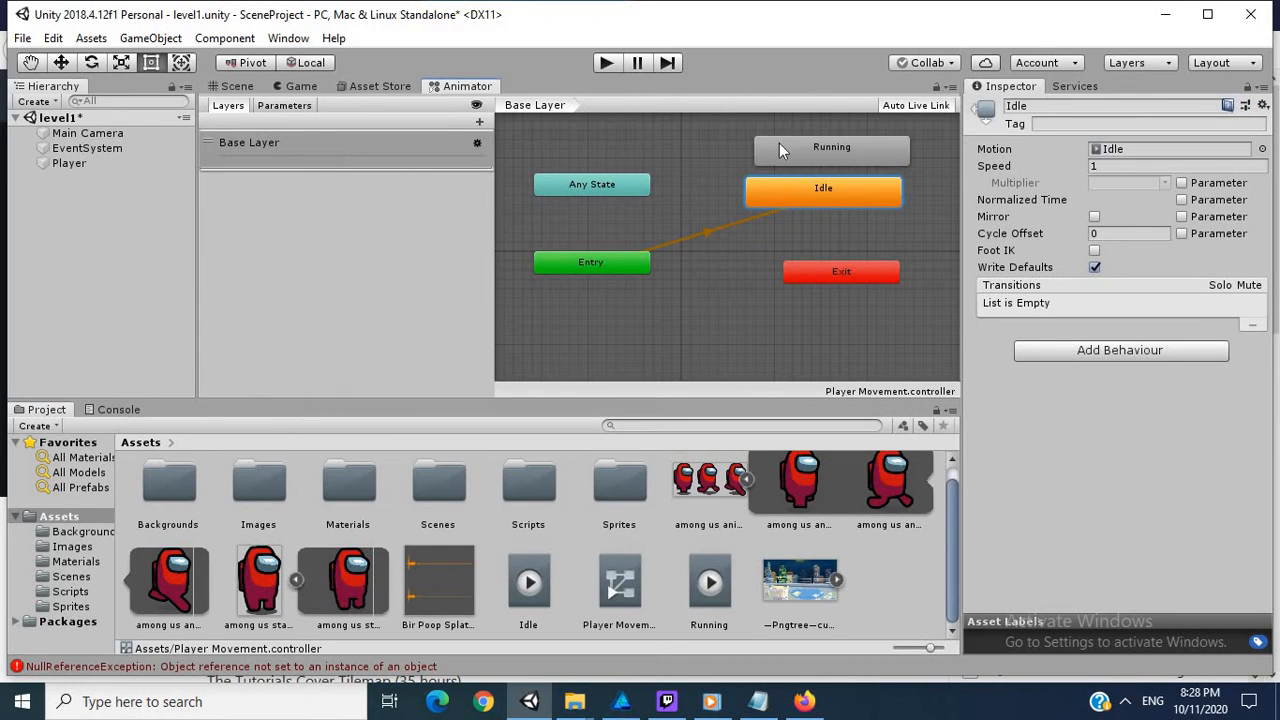
Rearrange the graph so Running sits below Idle and the Exit node is clear of both states.
scroll(779, 143, "down", 2)
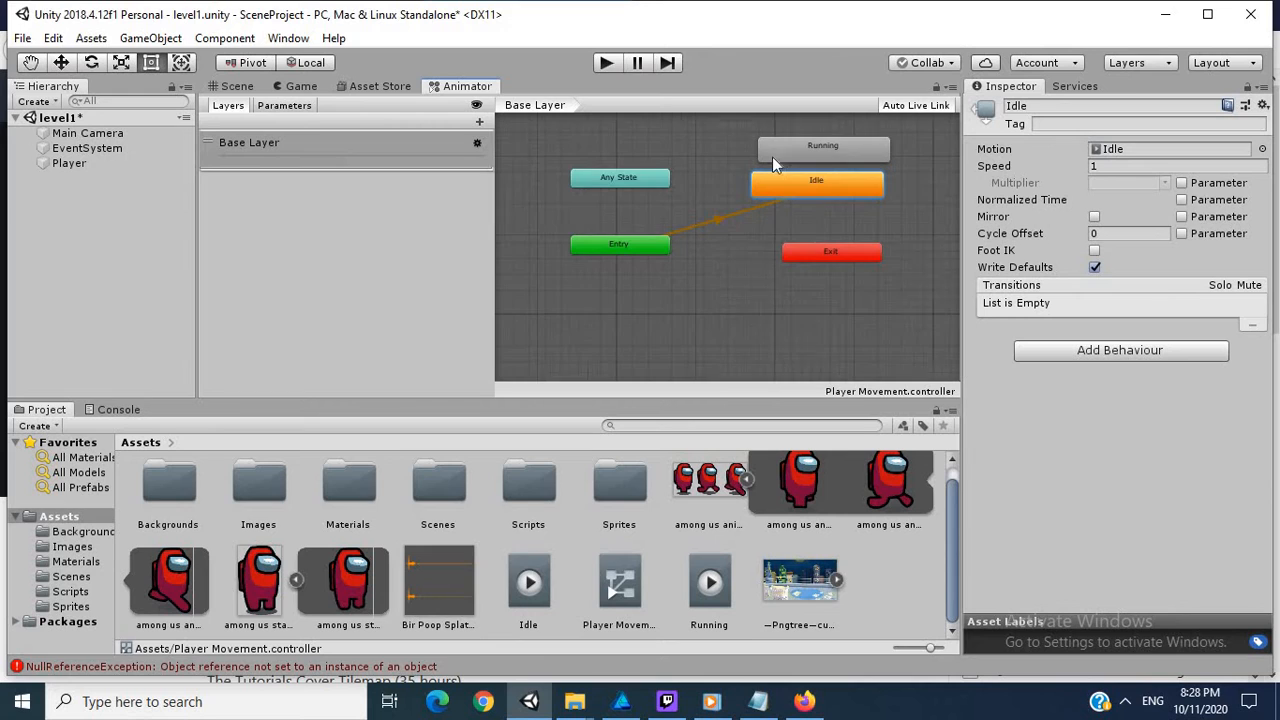
left_click(929, 199)
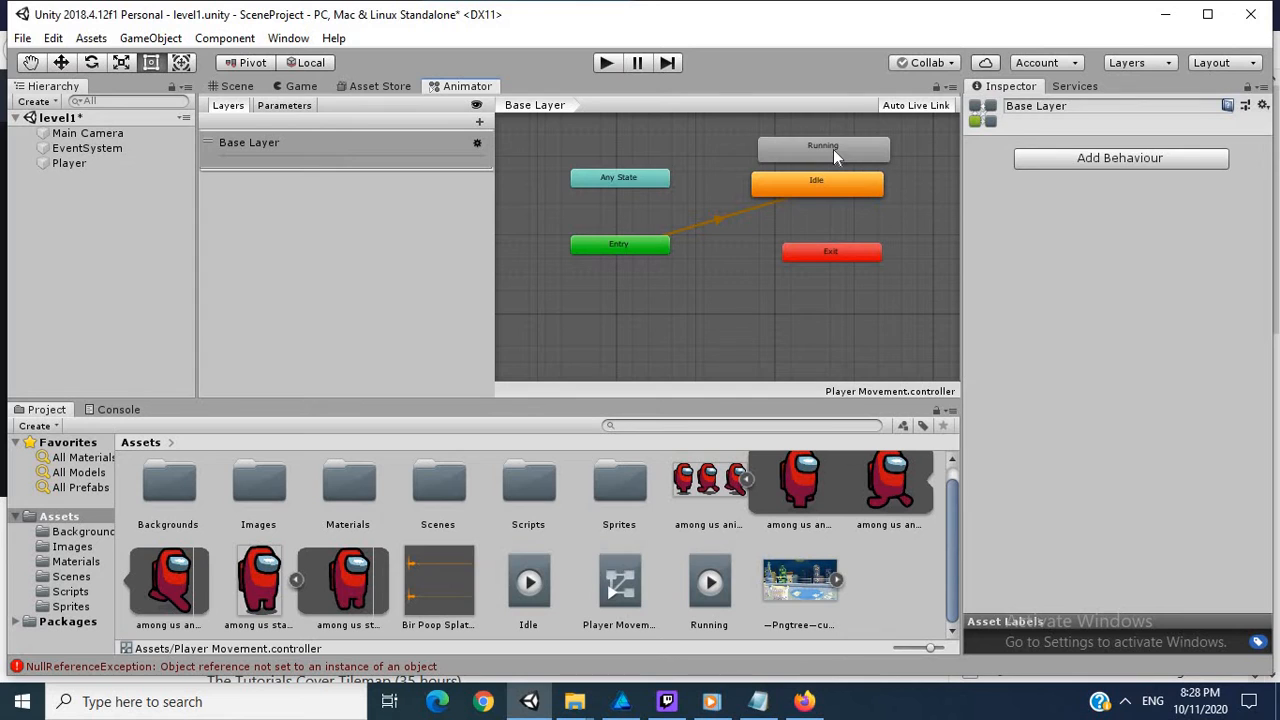
left_click_drag(833, 149, 770, 308)
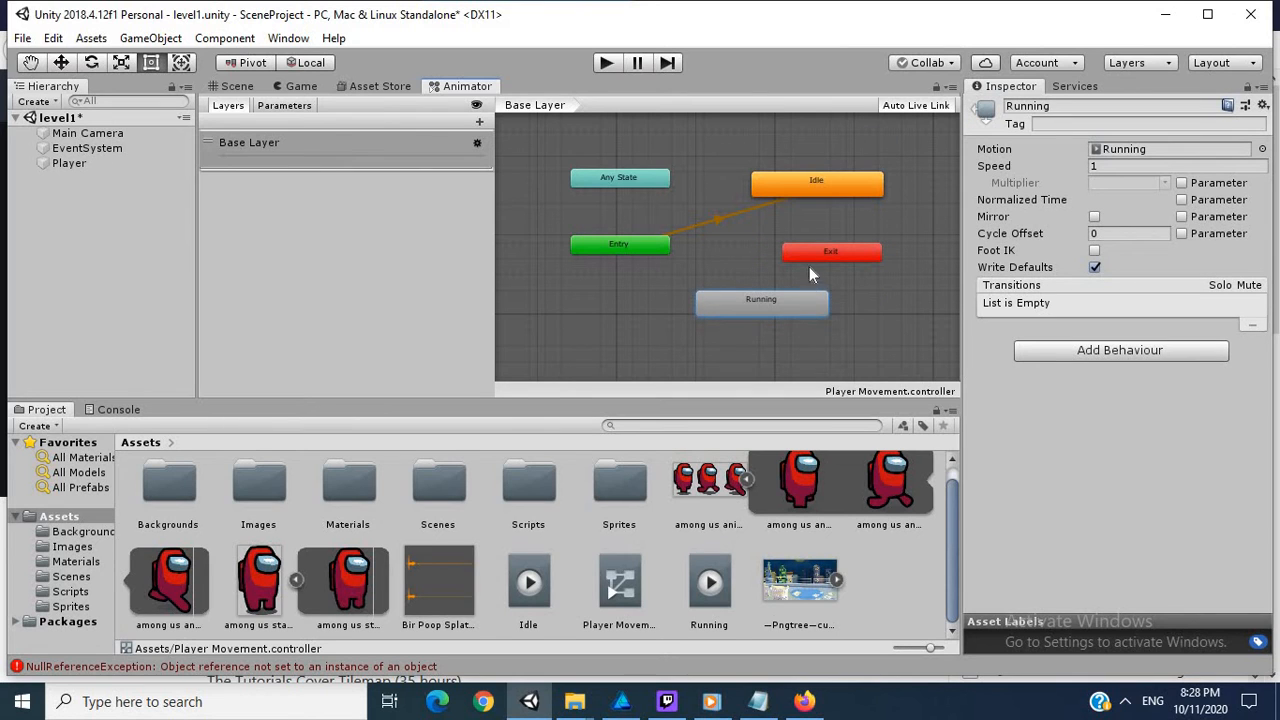
left_click_drag(810, 258, 904, 256)
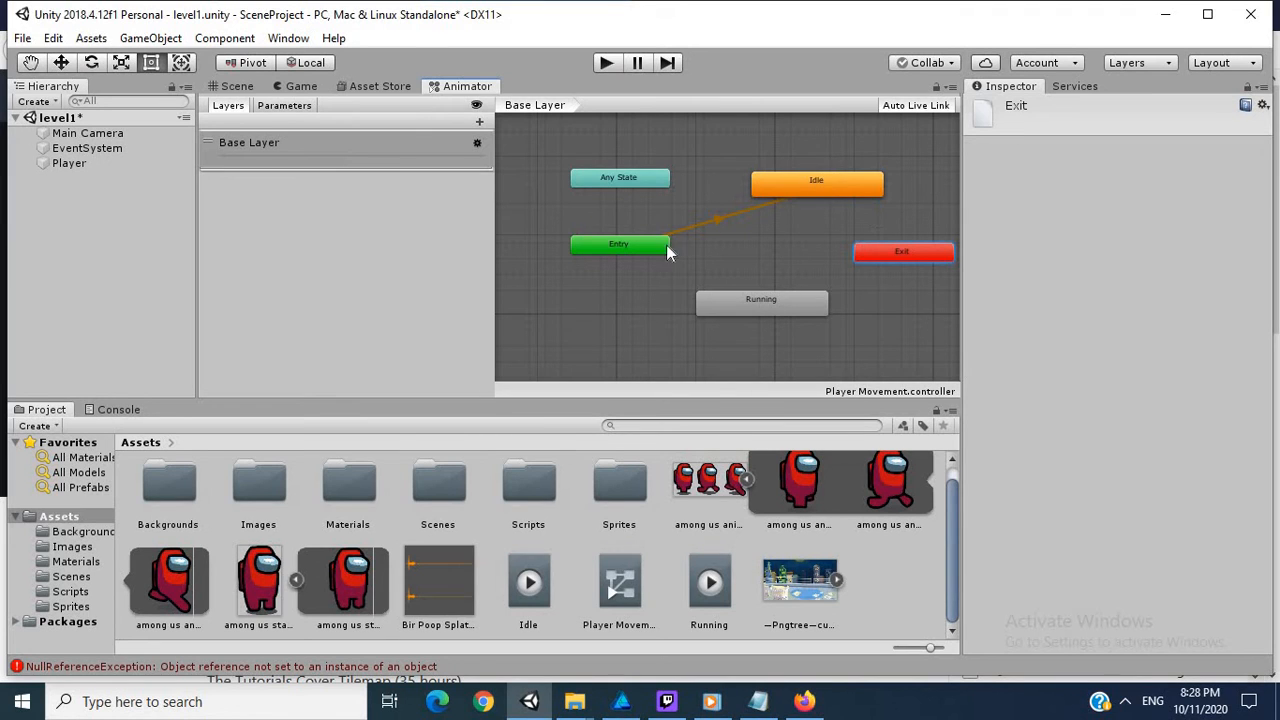
Make a transition from the Idle state to the Running state.
right_click(801, 184)
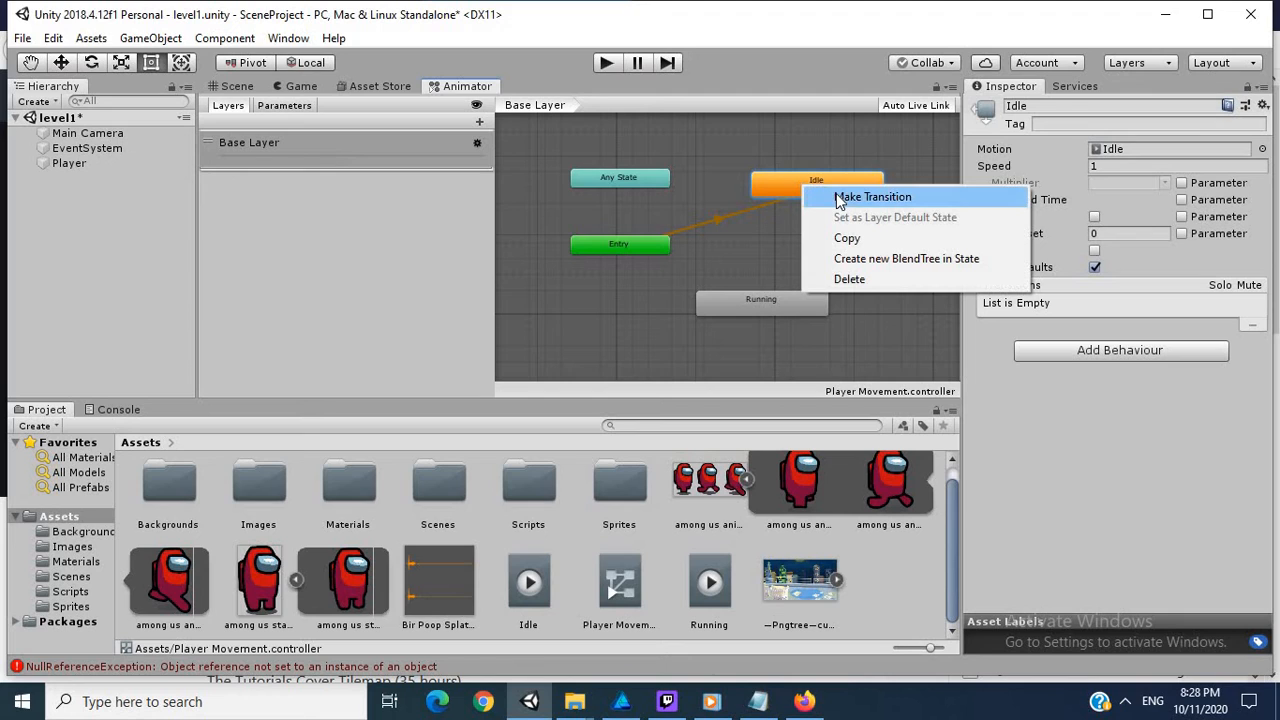
left_click(839, 199)
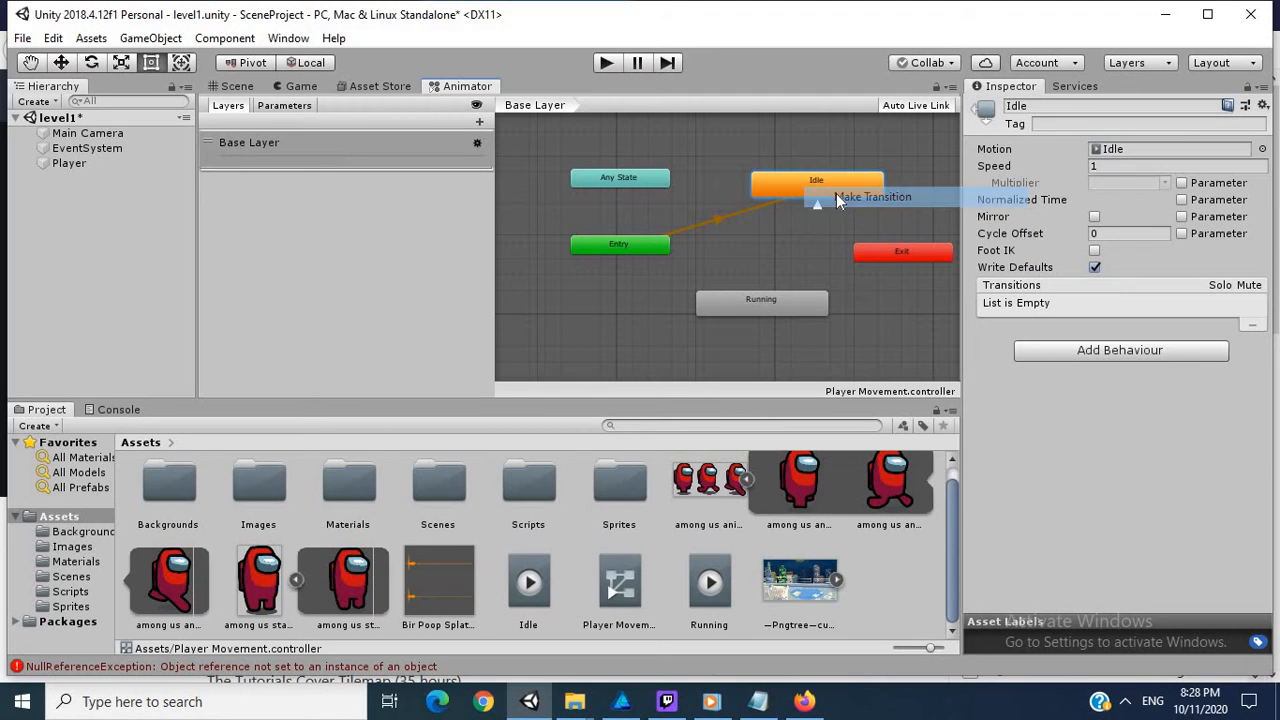
left_click(770, 308)
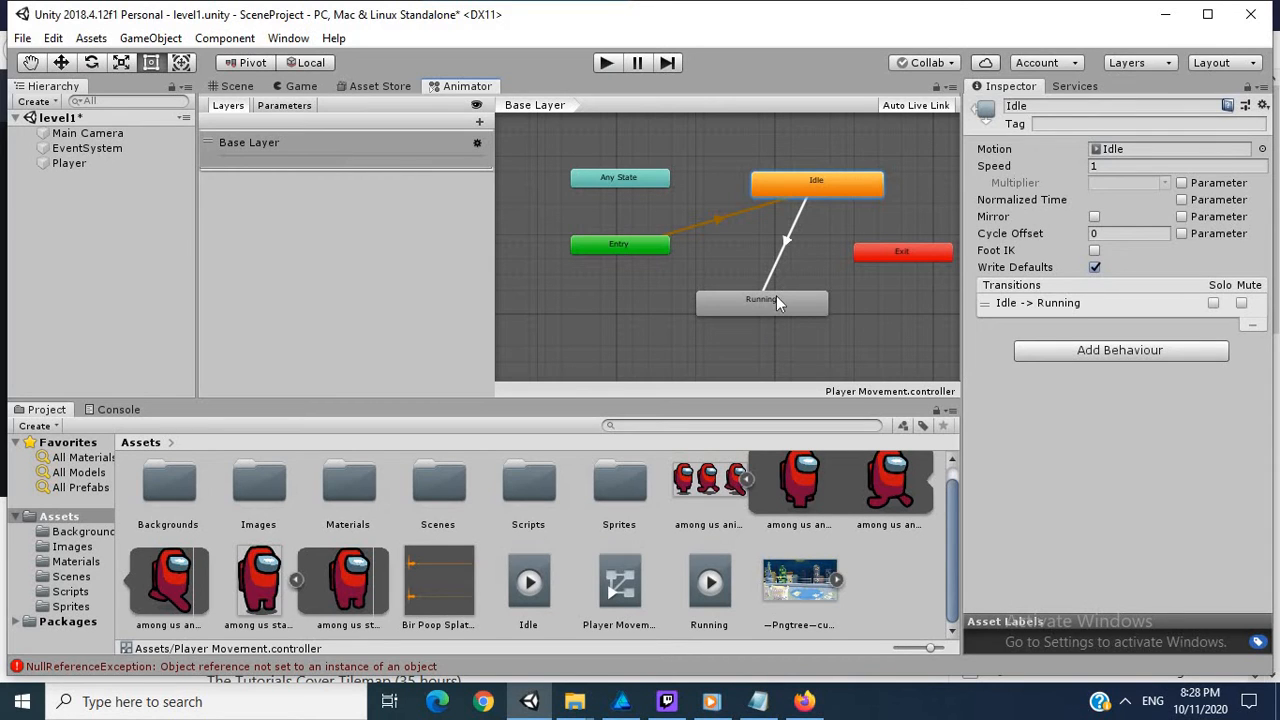
Set the Transition Duration of the Idle to Running transition to 0.
left_click(785, 248)
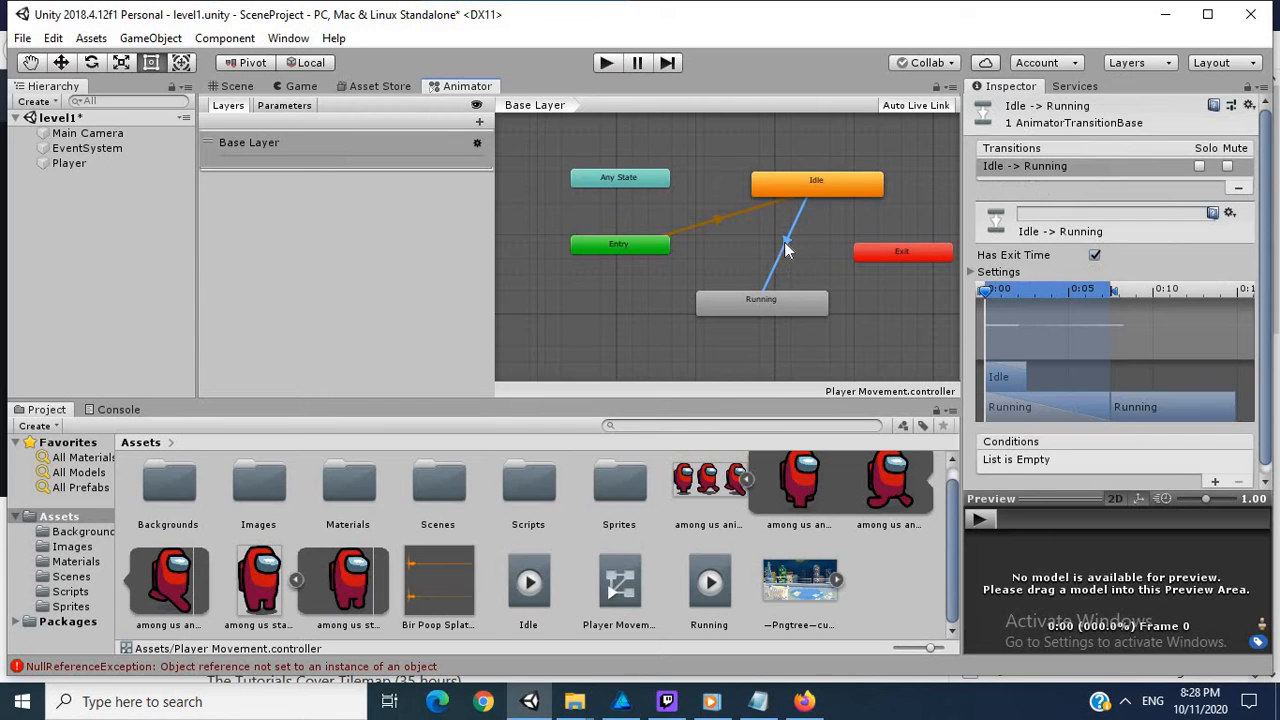
scroll(1126, 303, "down", 2)
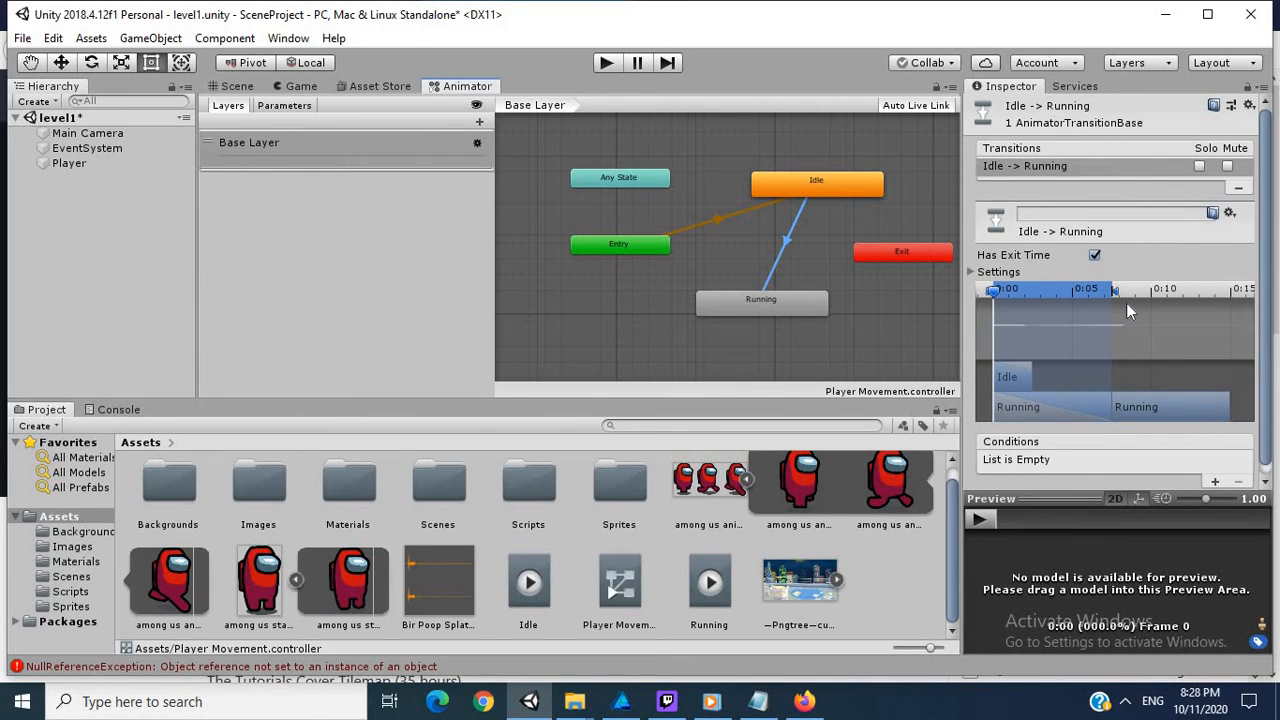
scroll(1126, 303, "up", 2)
scroll(1098, 311, "up", 1)
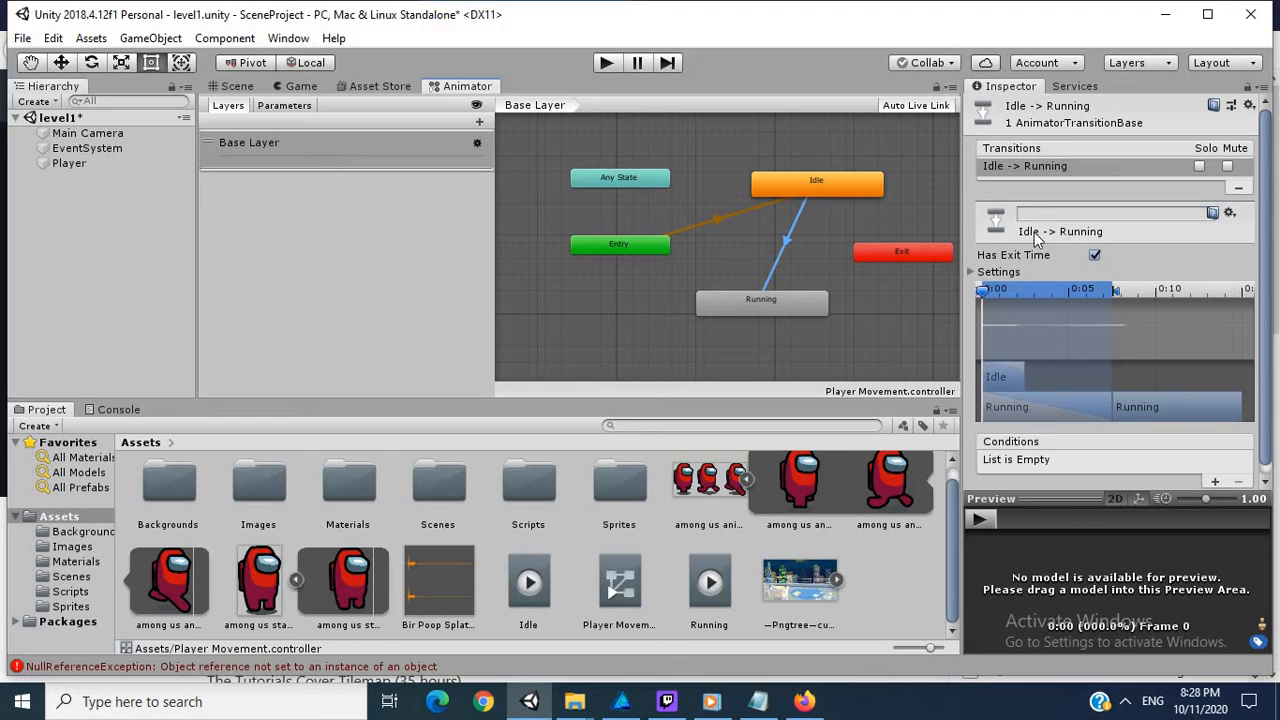
scroll(1030, 230, "down", 1)
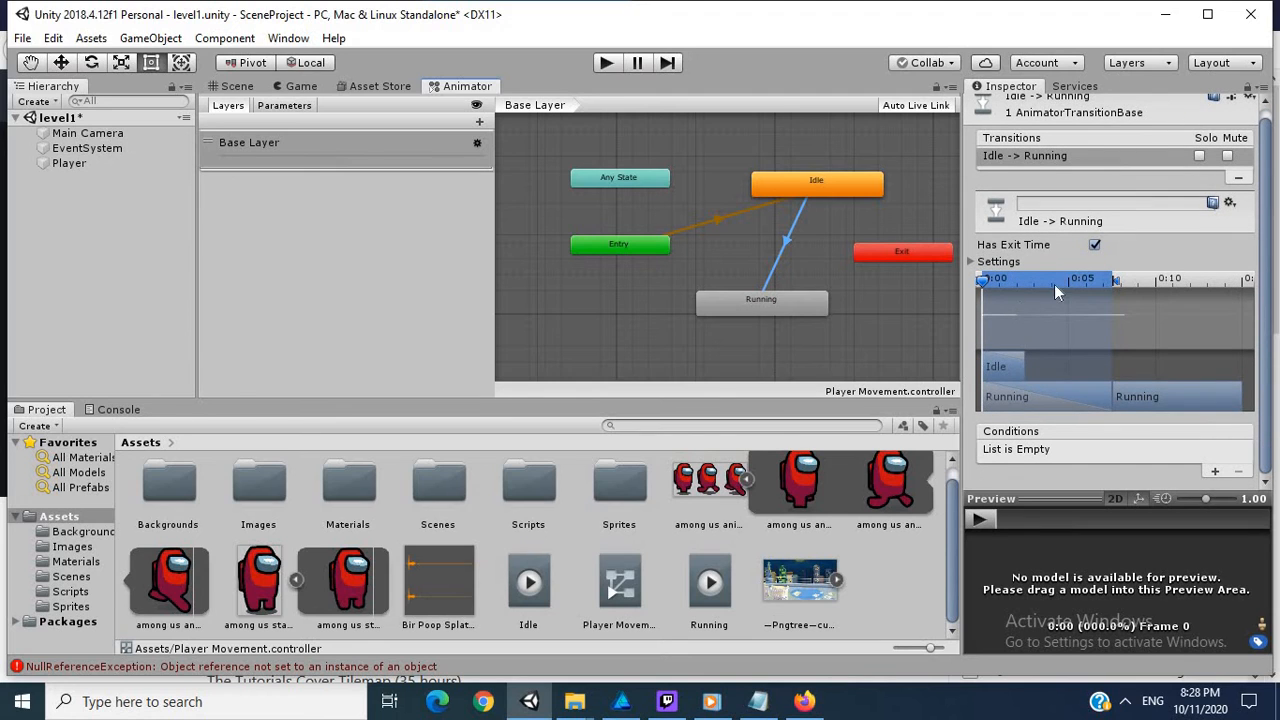
left_click(974, 261)
scroll(1100, 283, "down", 3)
scroll(1098, 283, "up", 1)
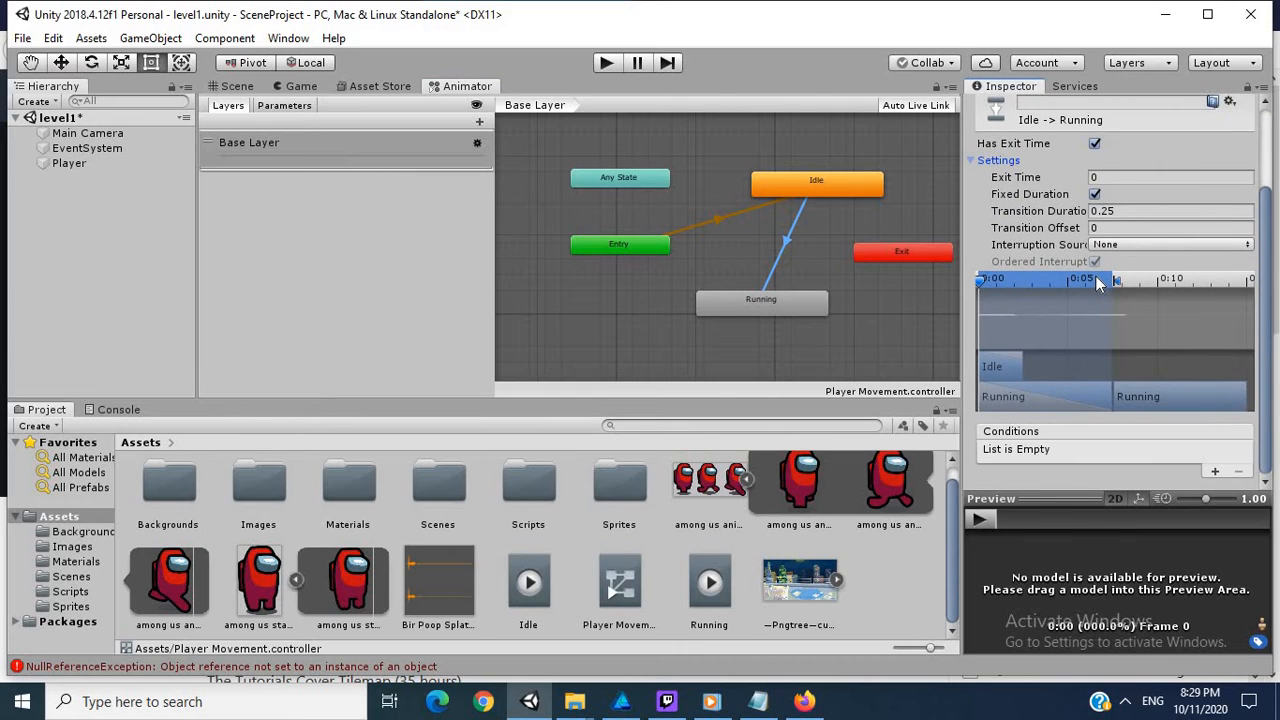
left_click(1124, 212)
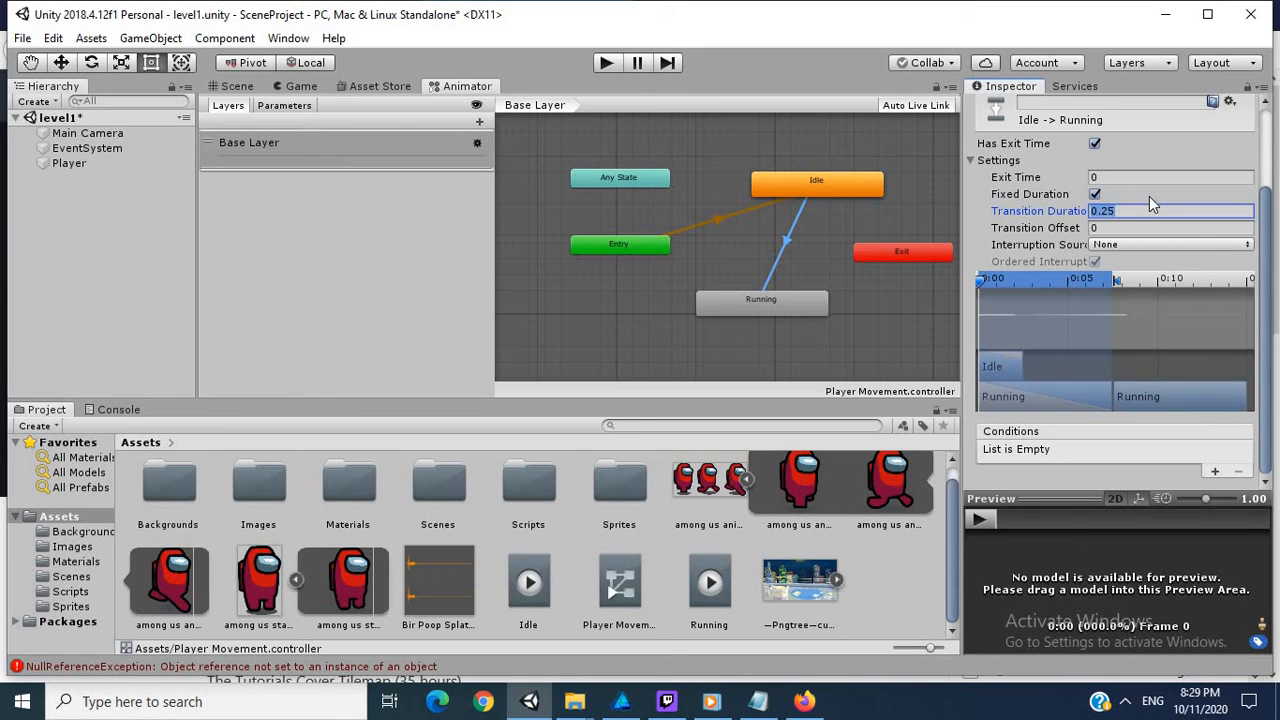
type("0")
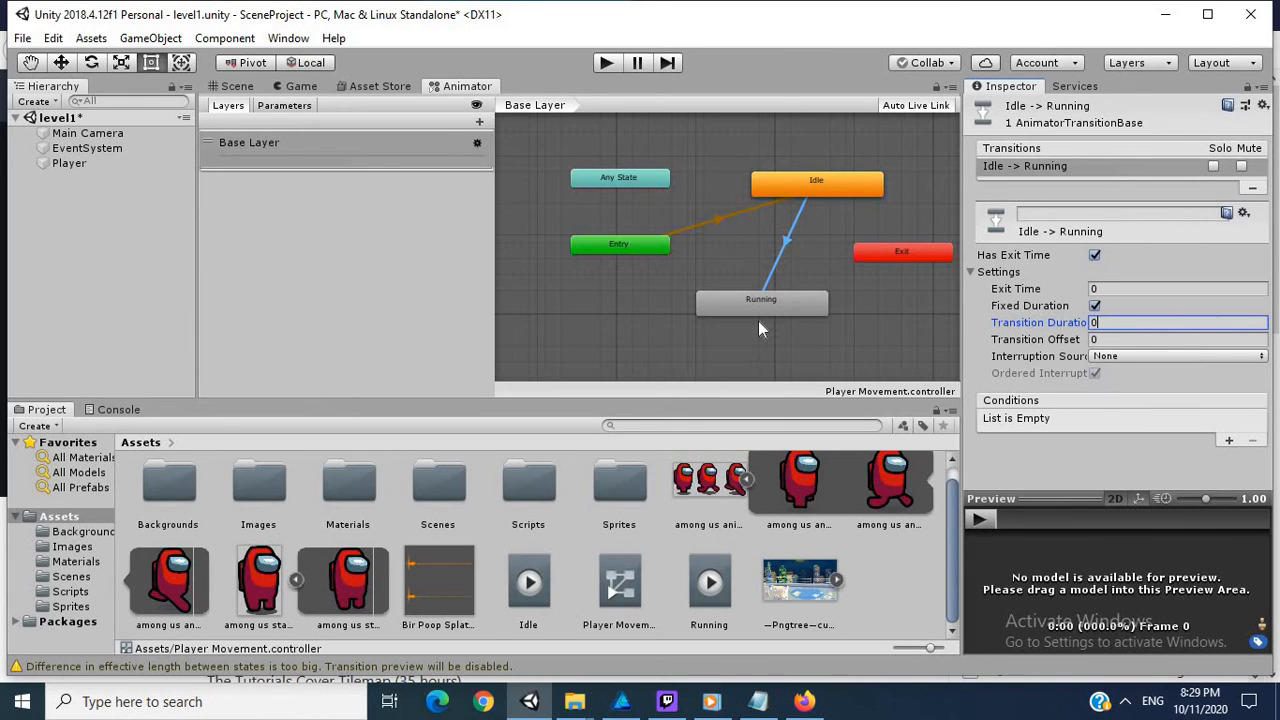
Add a Bool parameter named Running and give the Idle to Running transition the condition Running is true.
left_click(290, 106)
left_click(482, 123)
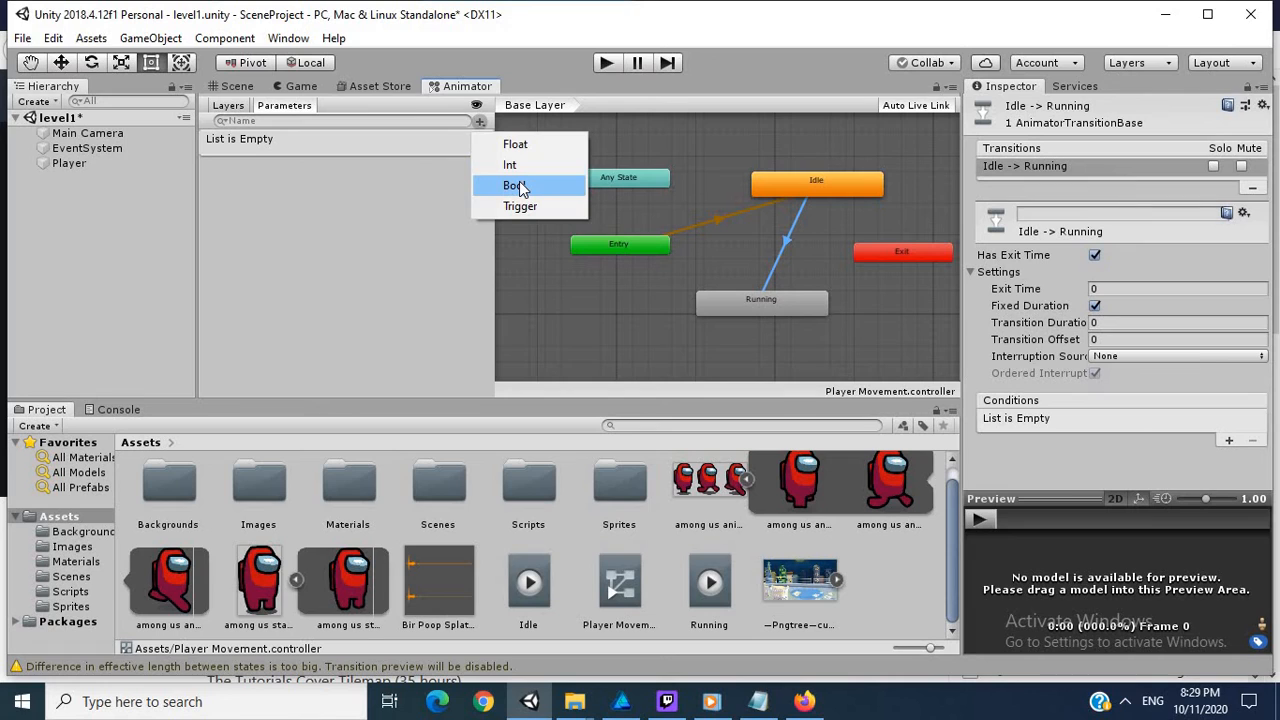
left_click(515, 186)
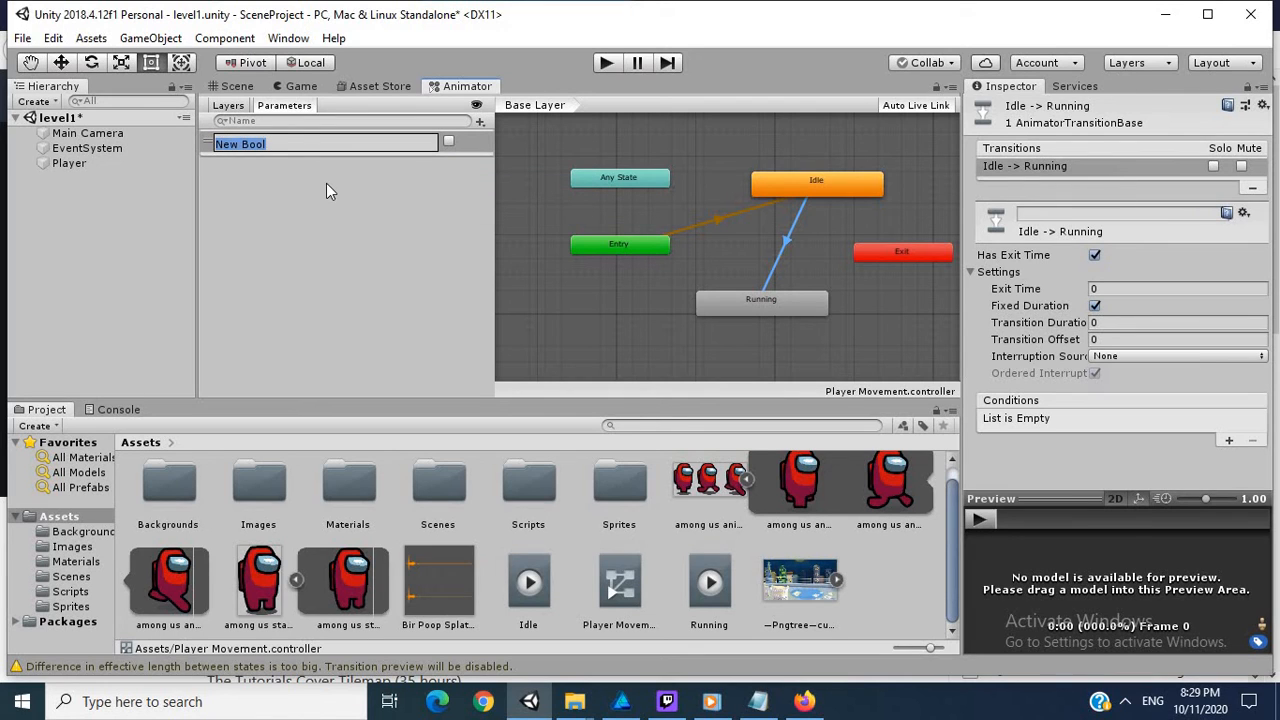
type("Running")
key("Return")
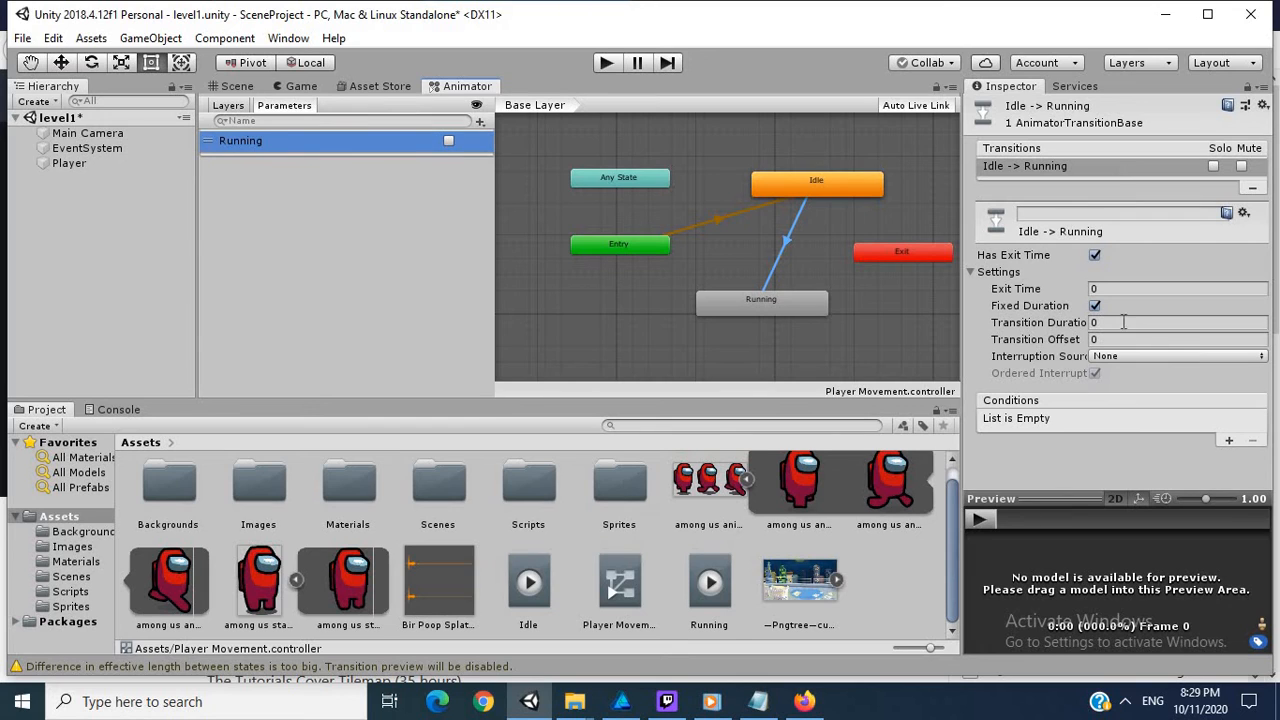
left_click(1237, 445)
left_click(1228, 442)
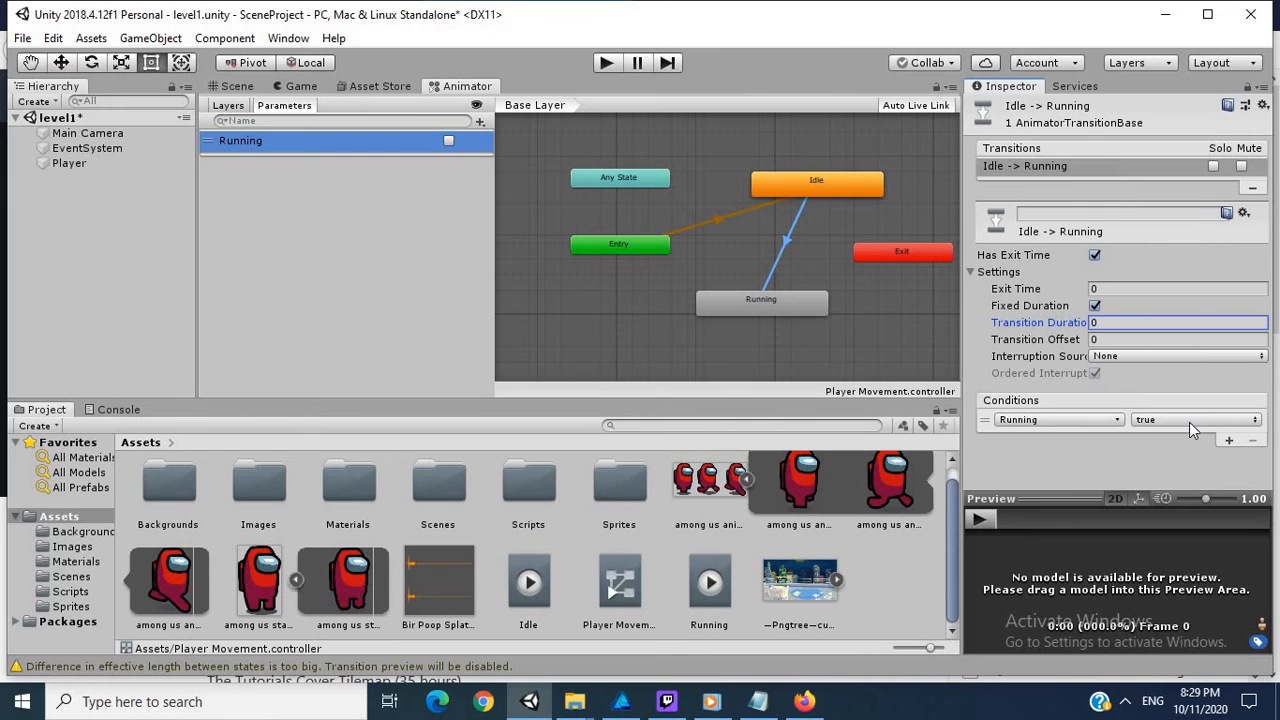
Make a return transition from the Running state to the Idle state.
left_click(766, 304)
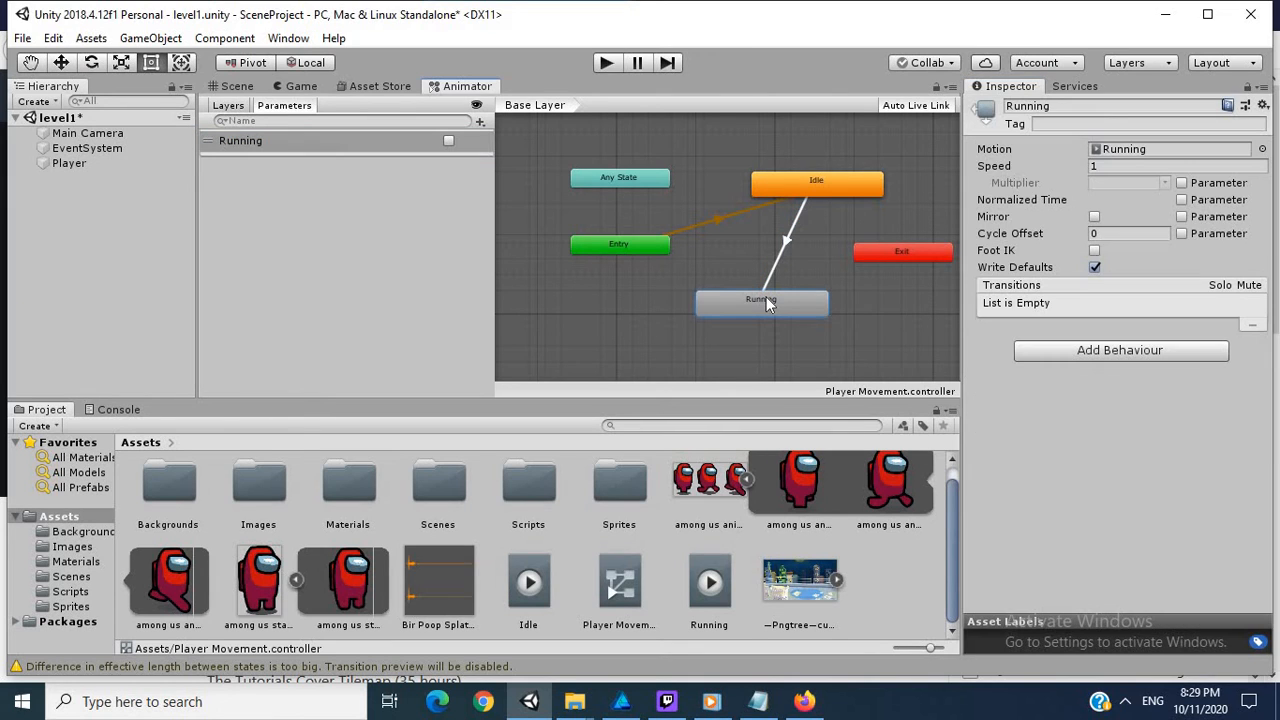
right_click(754, 300)
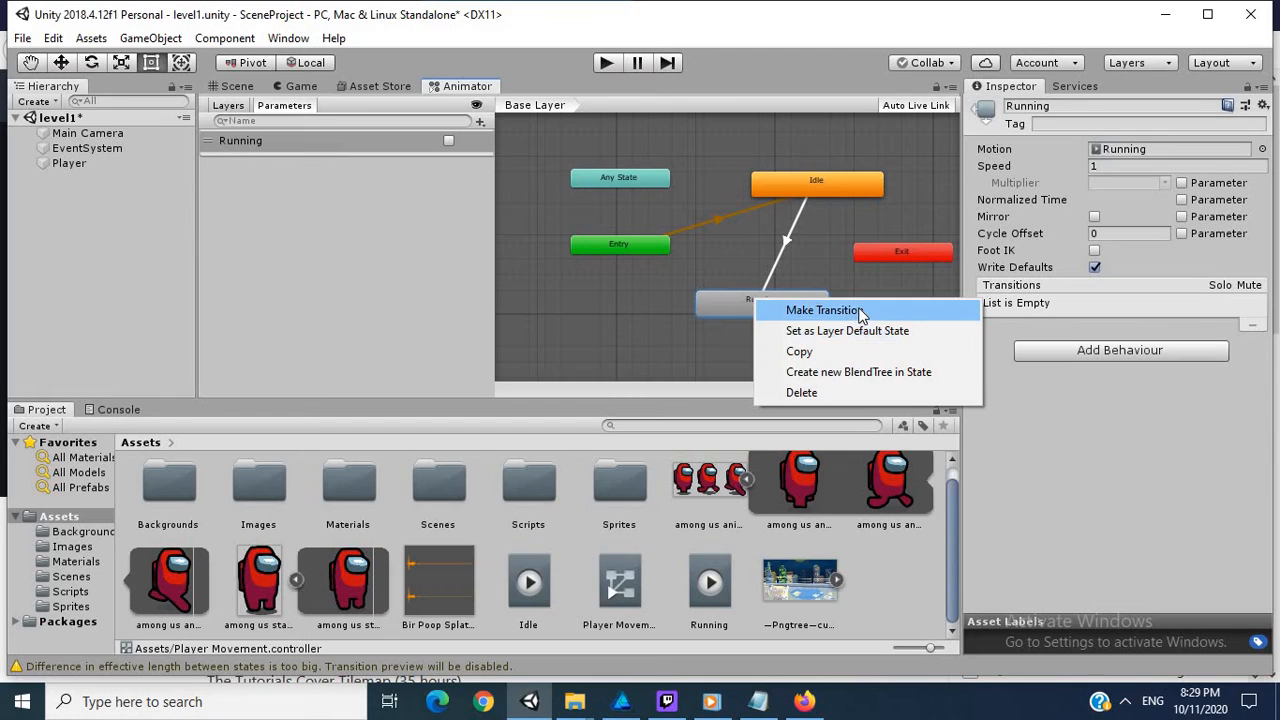
left_click(857, 311)
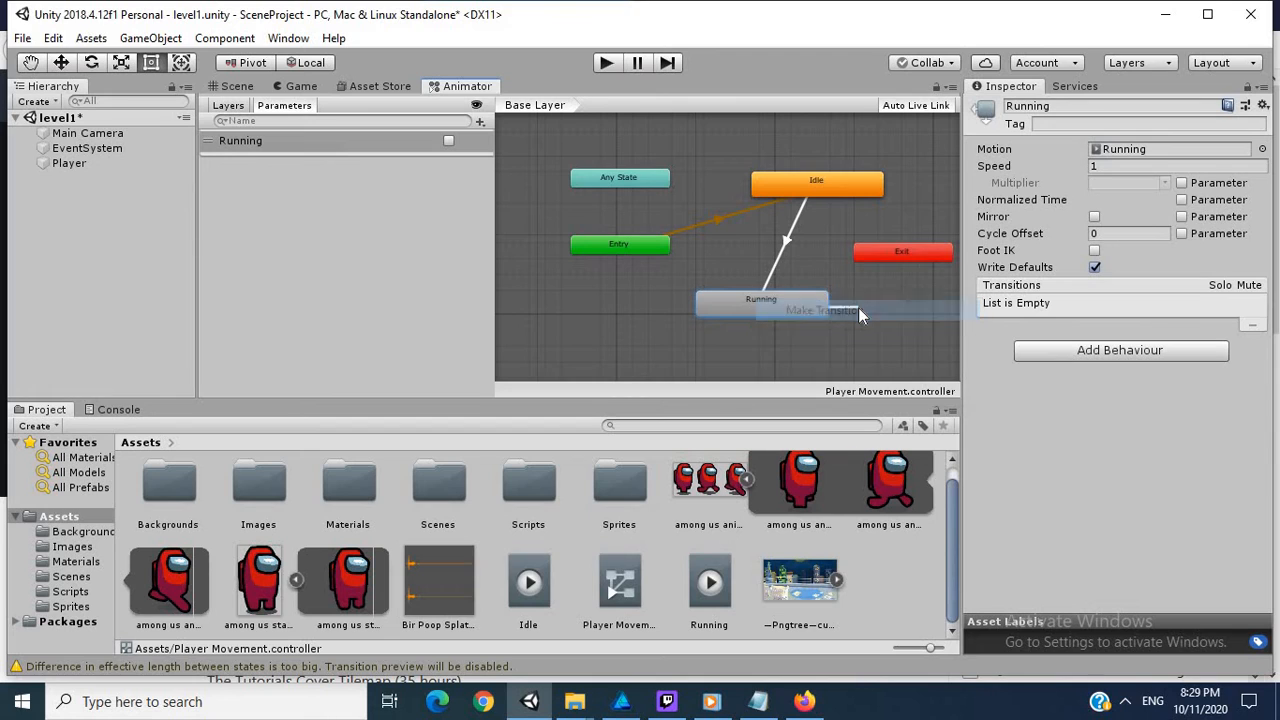
left_click(829, 184)
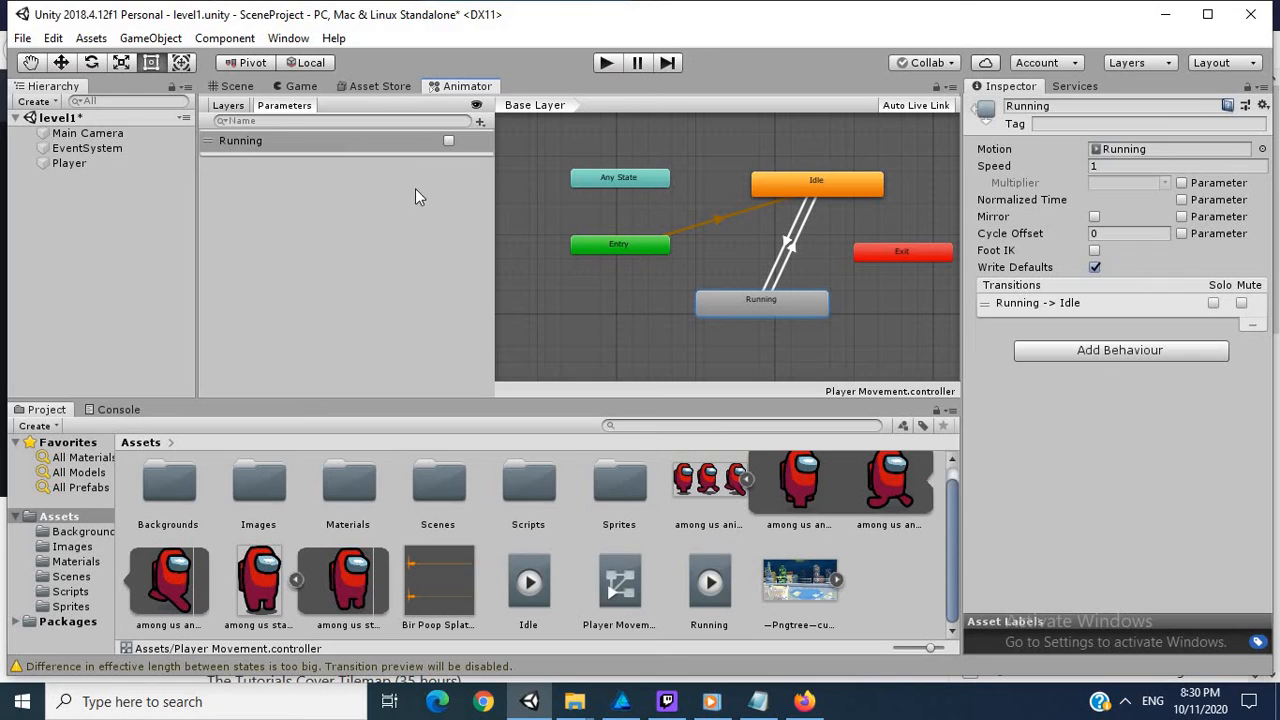
Set the Running to Idle transition's duration to 0 and add the condition Running is false.
left_click(792, 250)
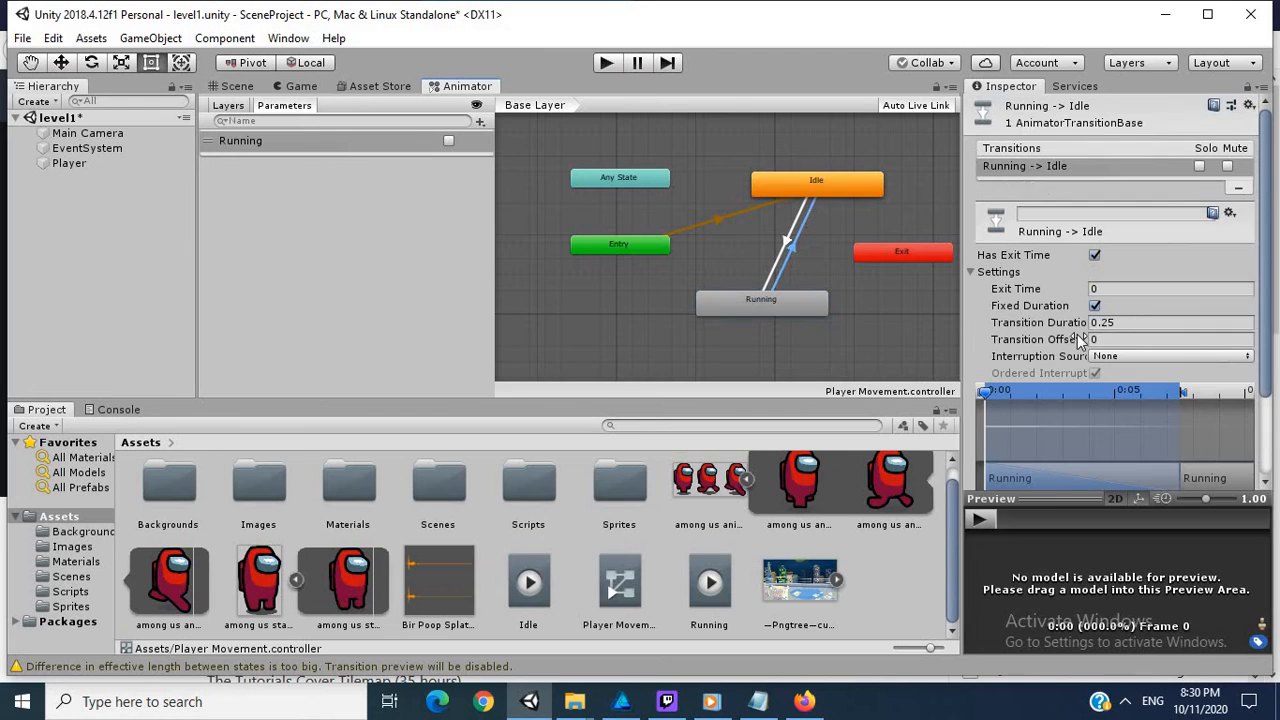
left_click(1136, 322)
double_click(1136, 322)
type("0")
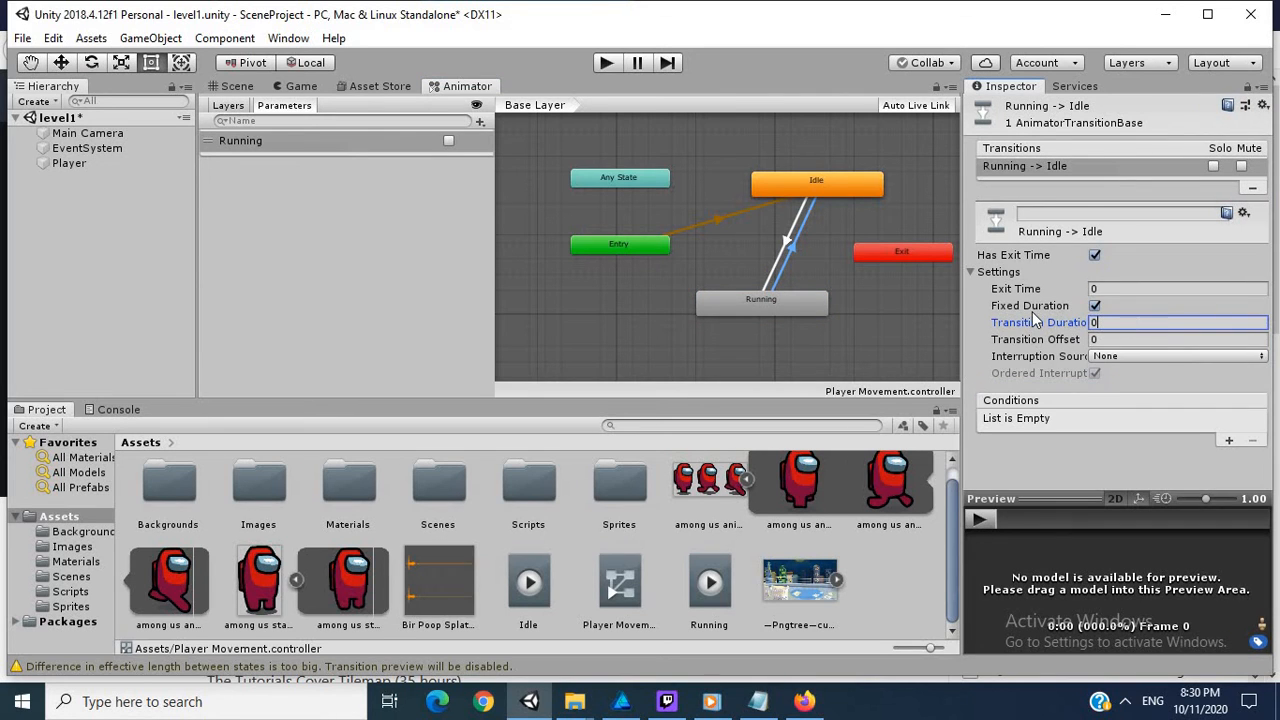
left_click(1229, 440)
left_click(1190, 421)
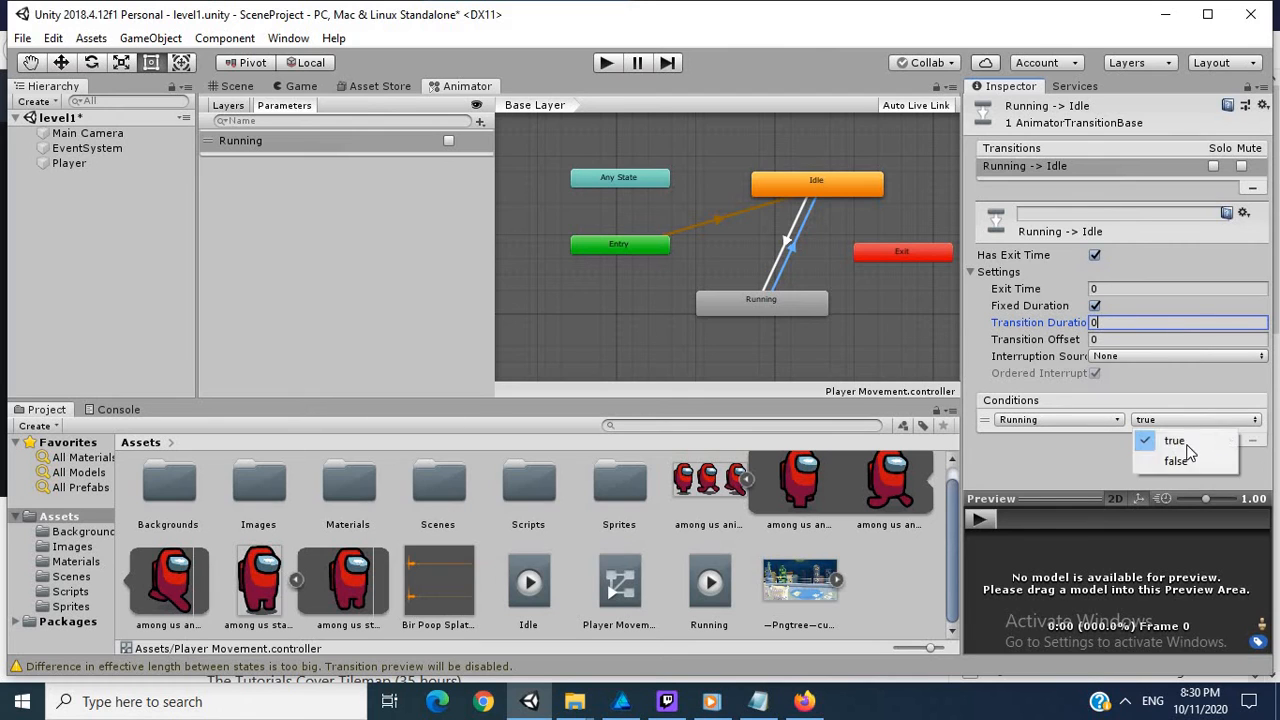
left_click(1180, 461)
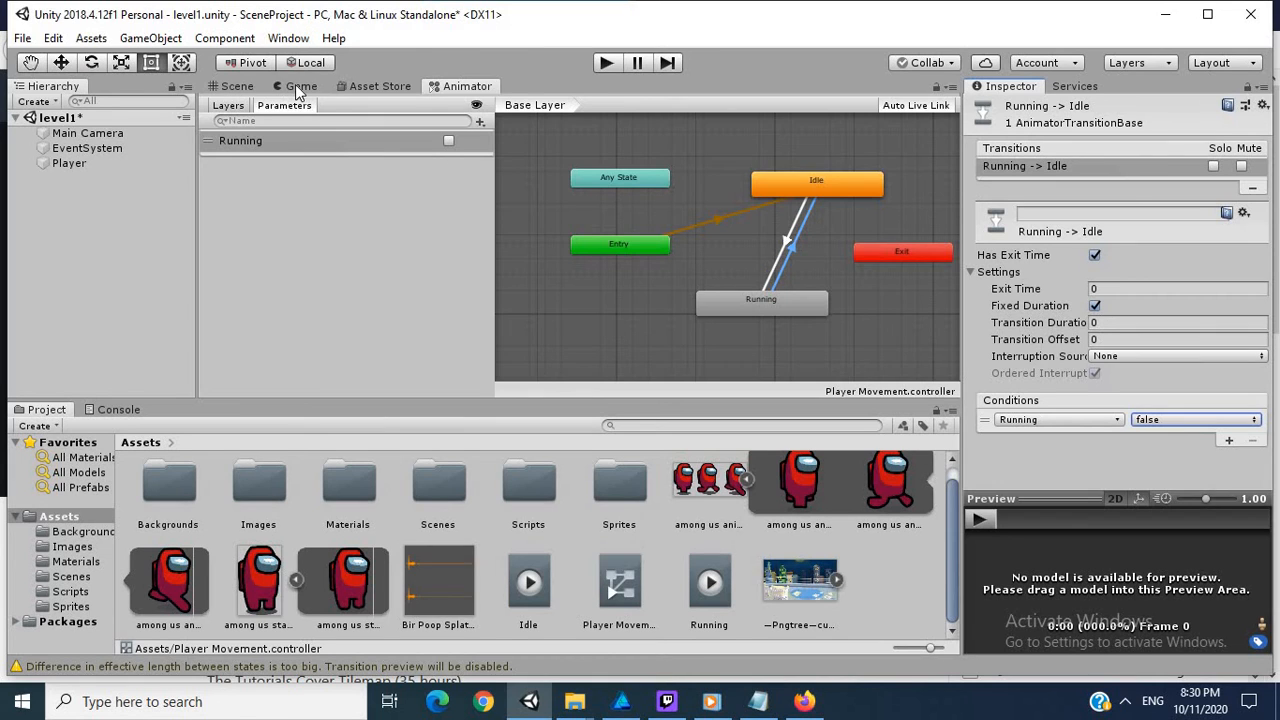
Dock the Game view beside the Animator so both are visible together.
left_click_drag(295, 84, 572, 118)
left_click_drag(787, 186, 790, 219)
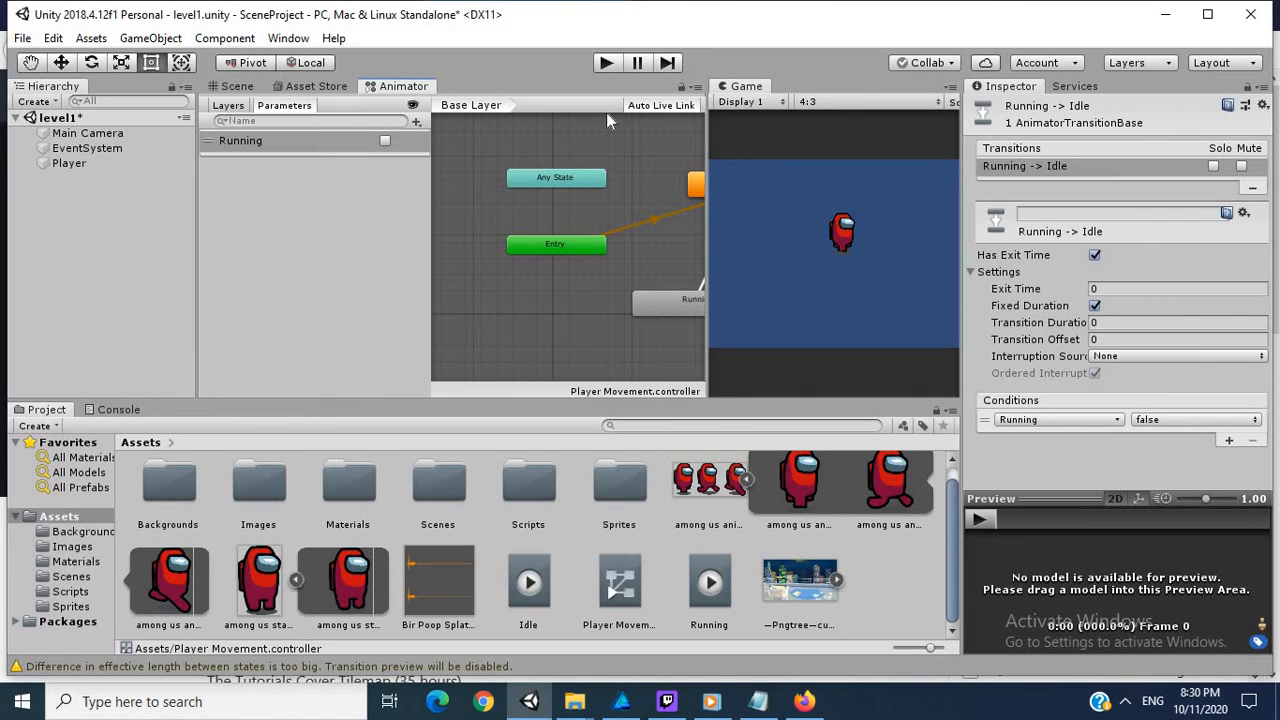
Play the scene, switch the Running parameter to test the player's animation, and stop playback.
left_click(606, 63)
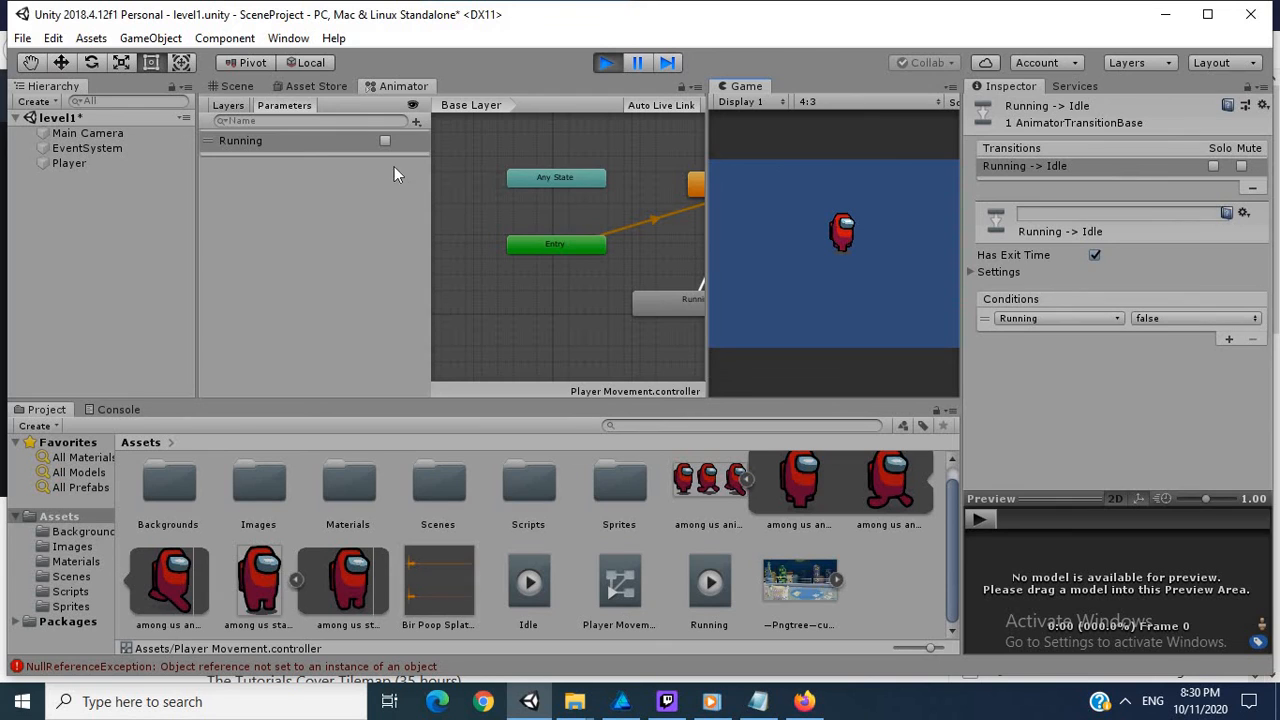
left_click(384, 141)
left_click(612, 64)
Assign the Player Movement controller to the Animator component of the Player object.
left_click(116, 160)
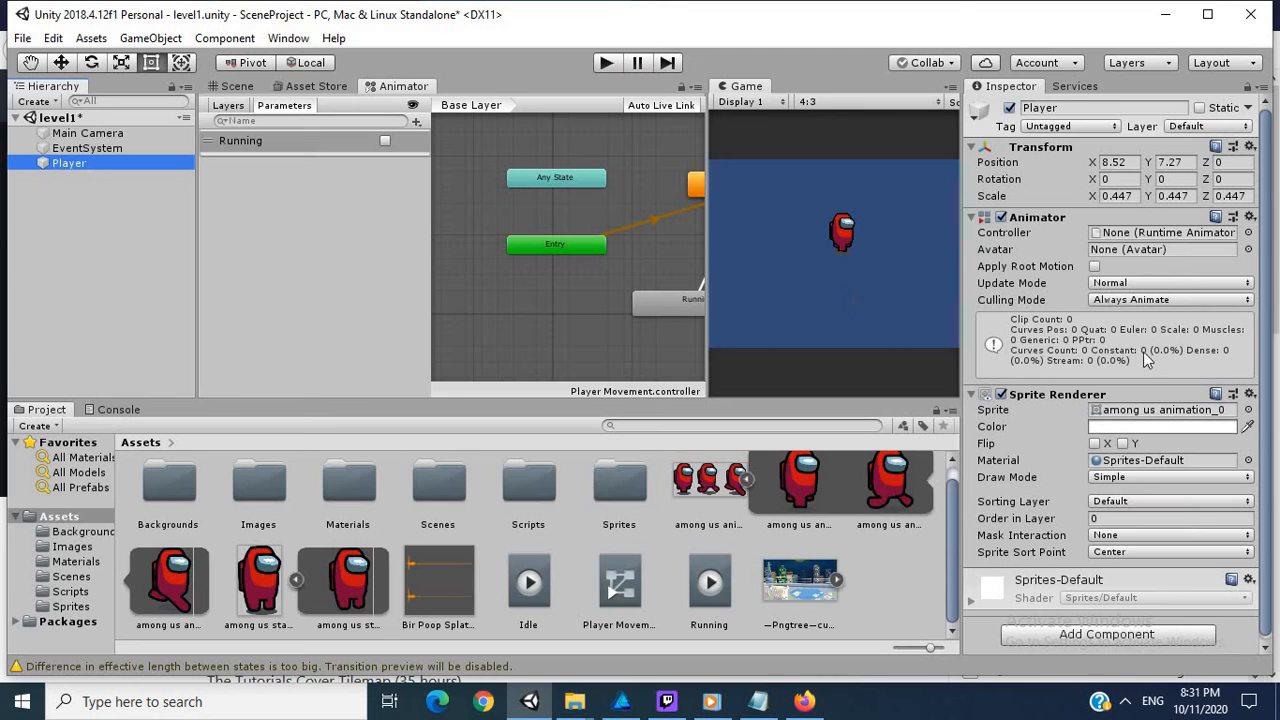
left_click(620, 583)
left_click_drag(620, 583, 1172, 240)
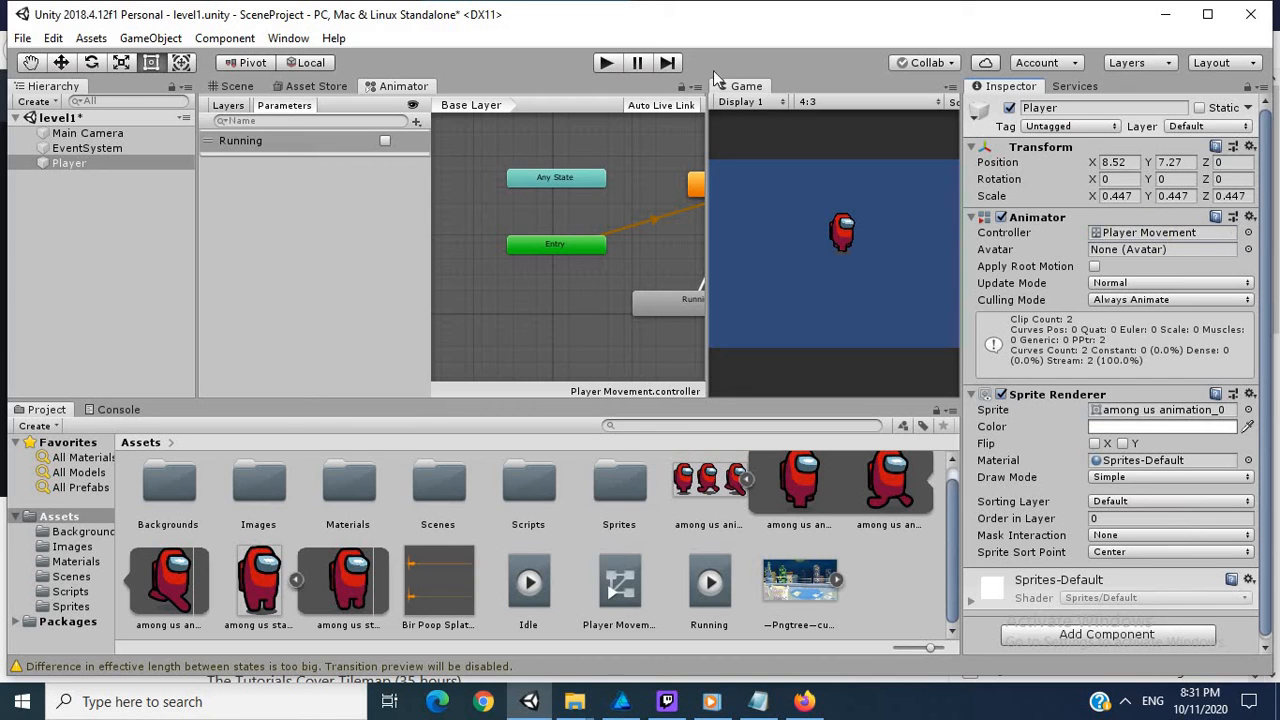
Play the scene with the Animator view widened and turn Running on and off to test switching between Idle and Running.
left_click(612, 60)
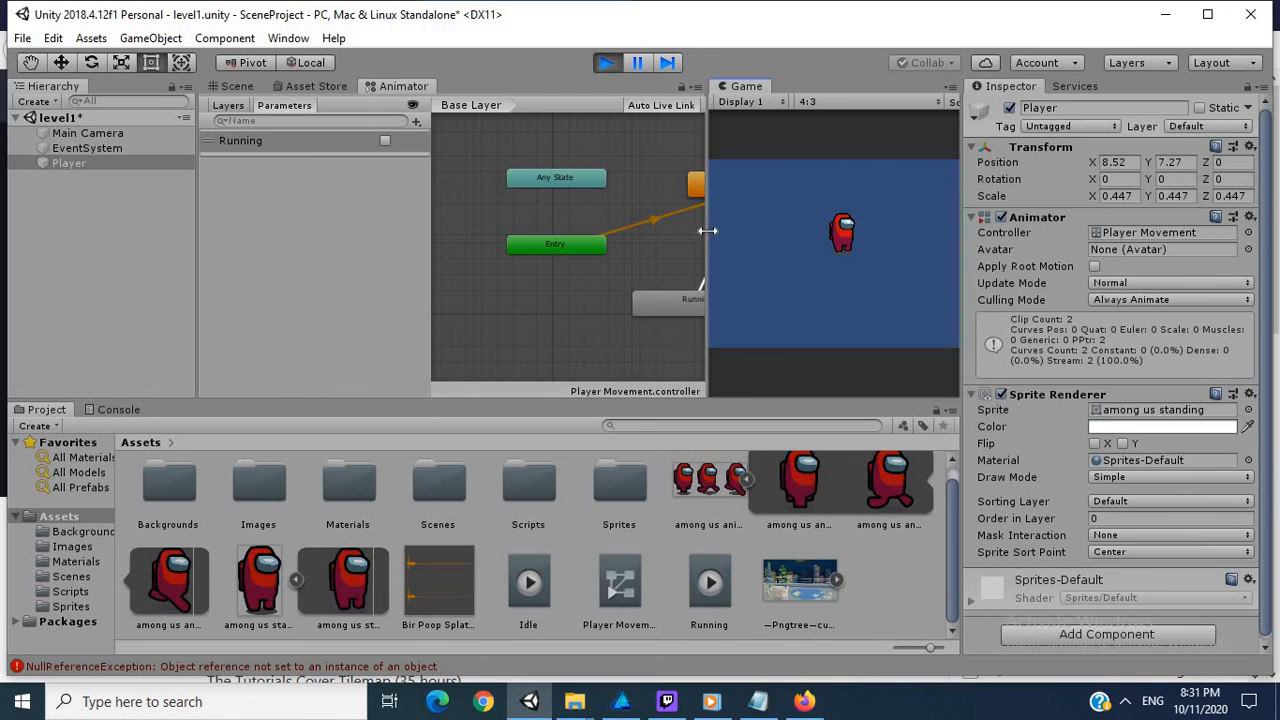
left_click_drag(707, 231, 765, 203)
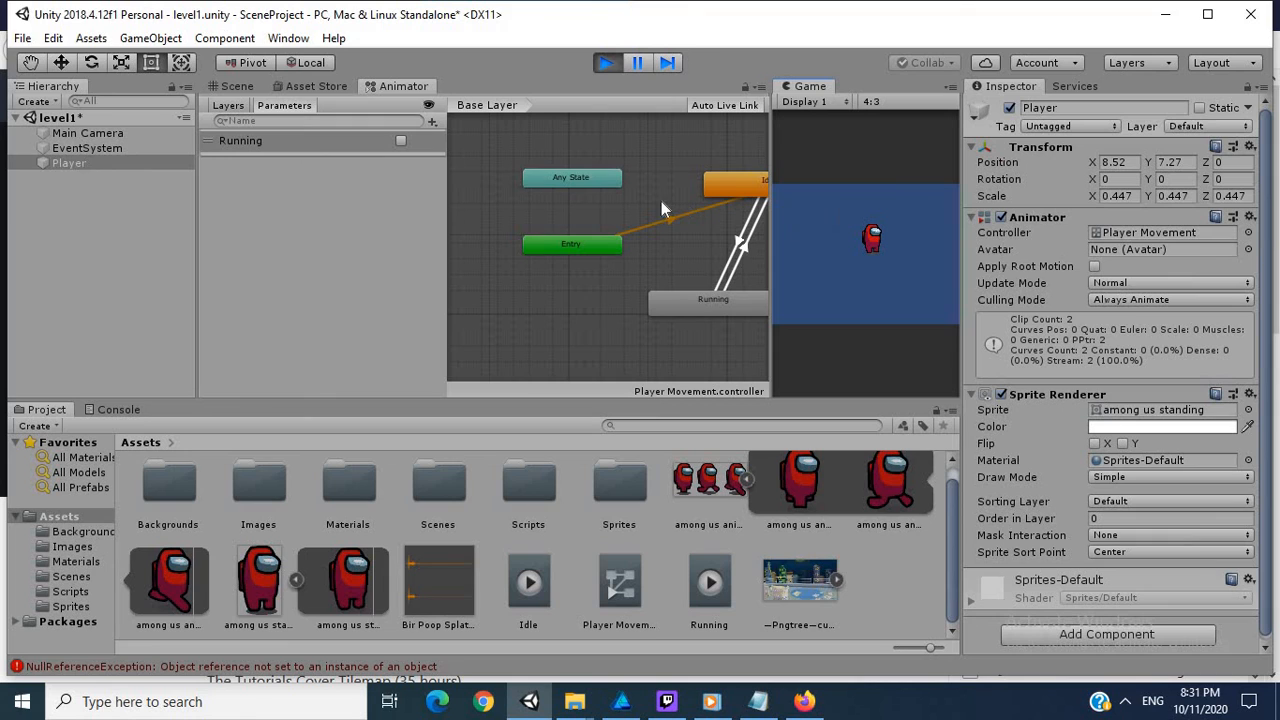
left_click(401, 141)
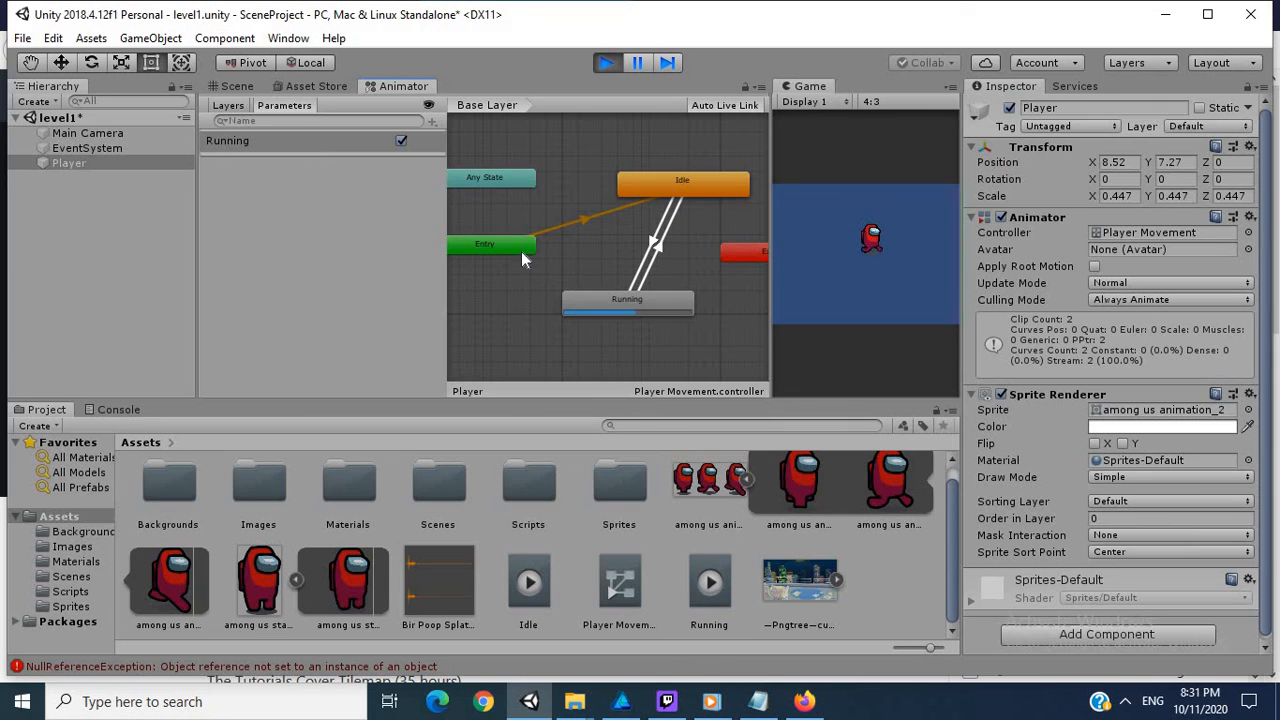
left_click(401, 141)
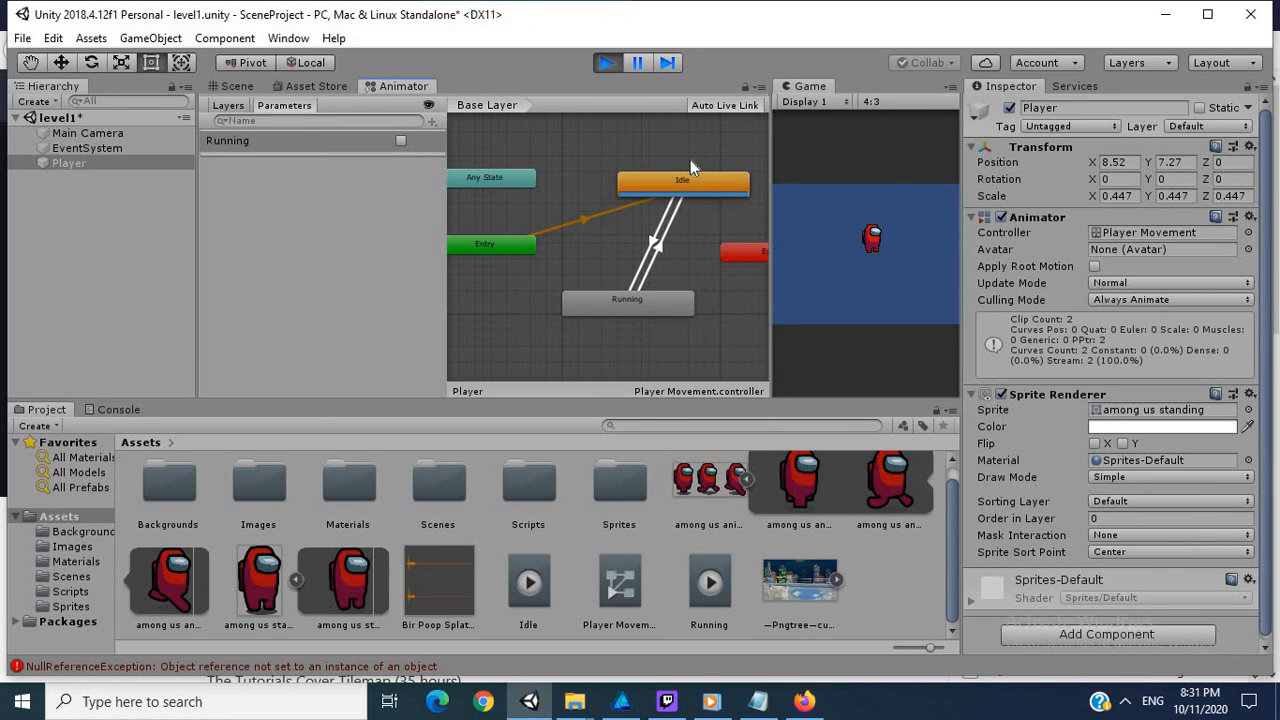